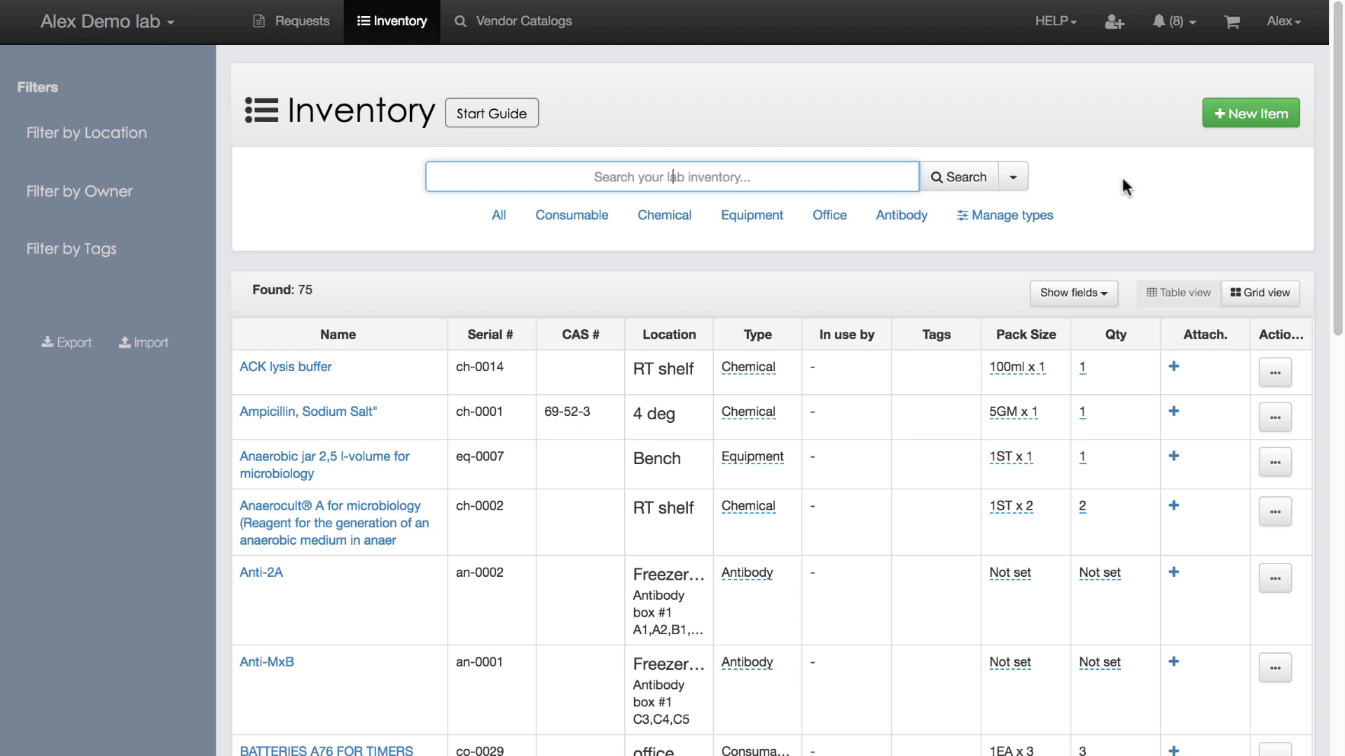
Filter the inventory to antibodies and open the location details of the Anti-MxB item.
{"action": "left_click", "coordinate": [899, 219]}
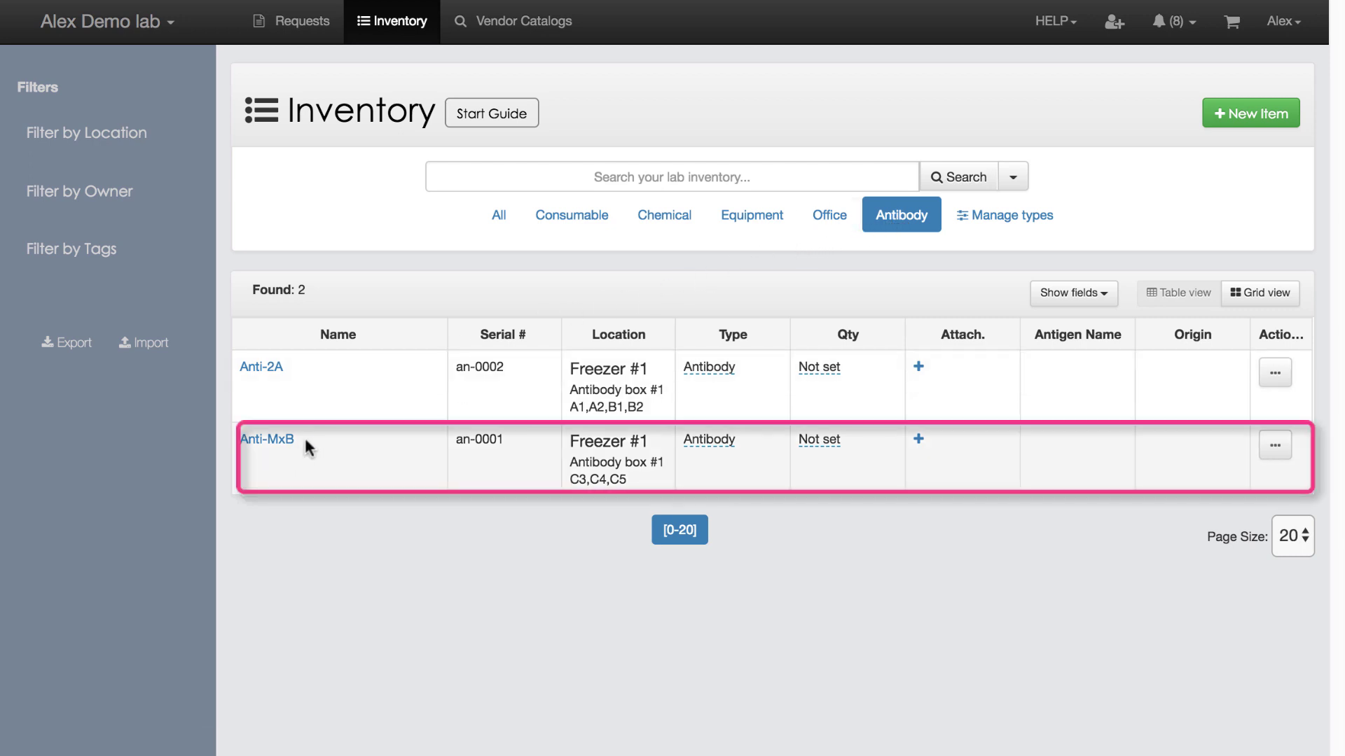
{"action": "left_click_drag", "start_coordinate": [569, 442], "coordinate": [648, 439]}
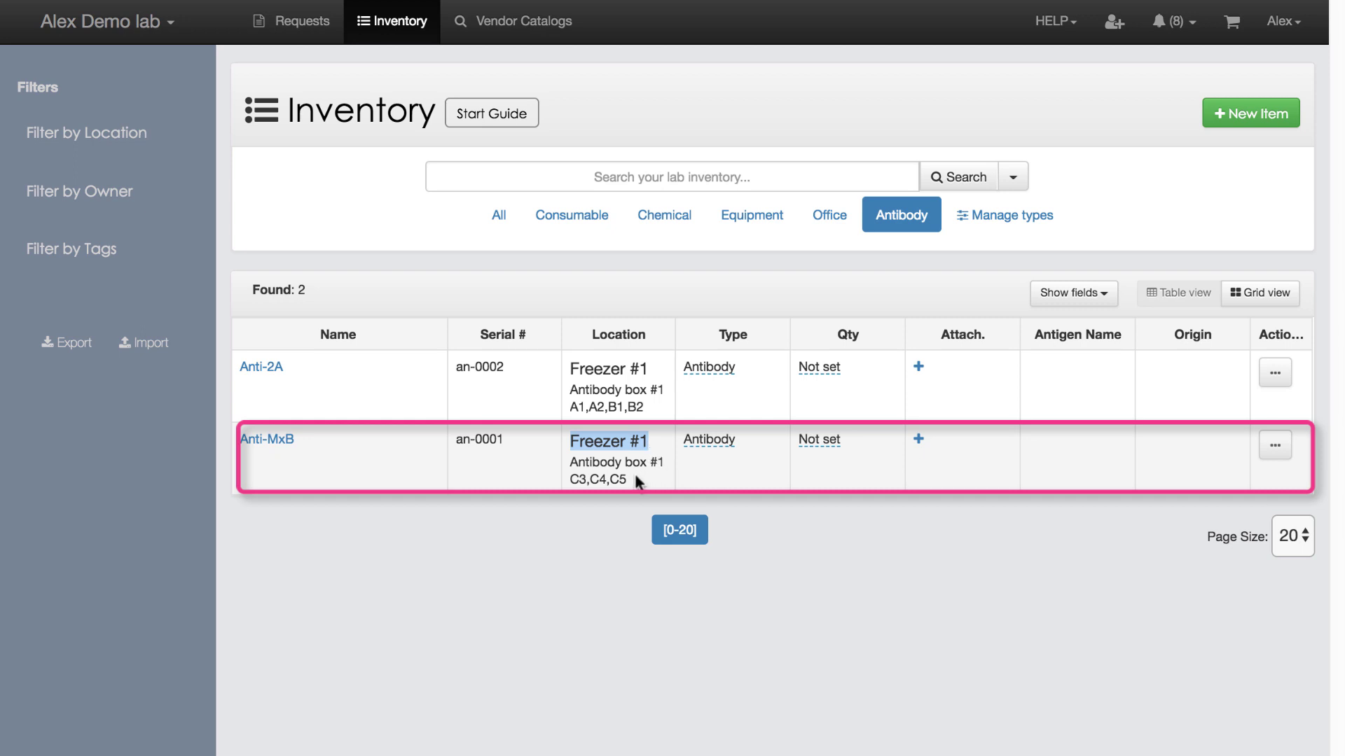
{"action": "left_click", "coordinate": [619, 499]}
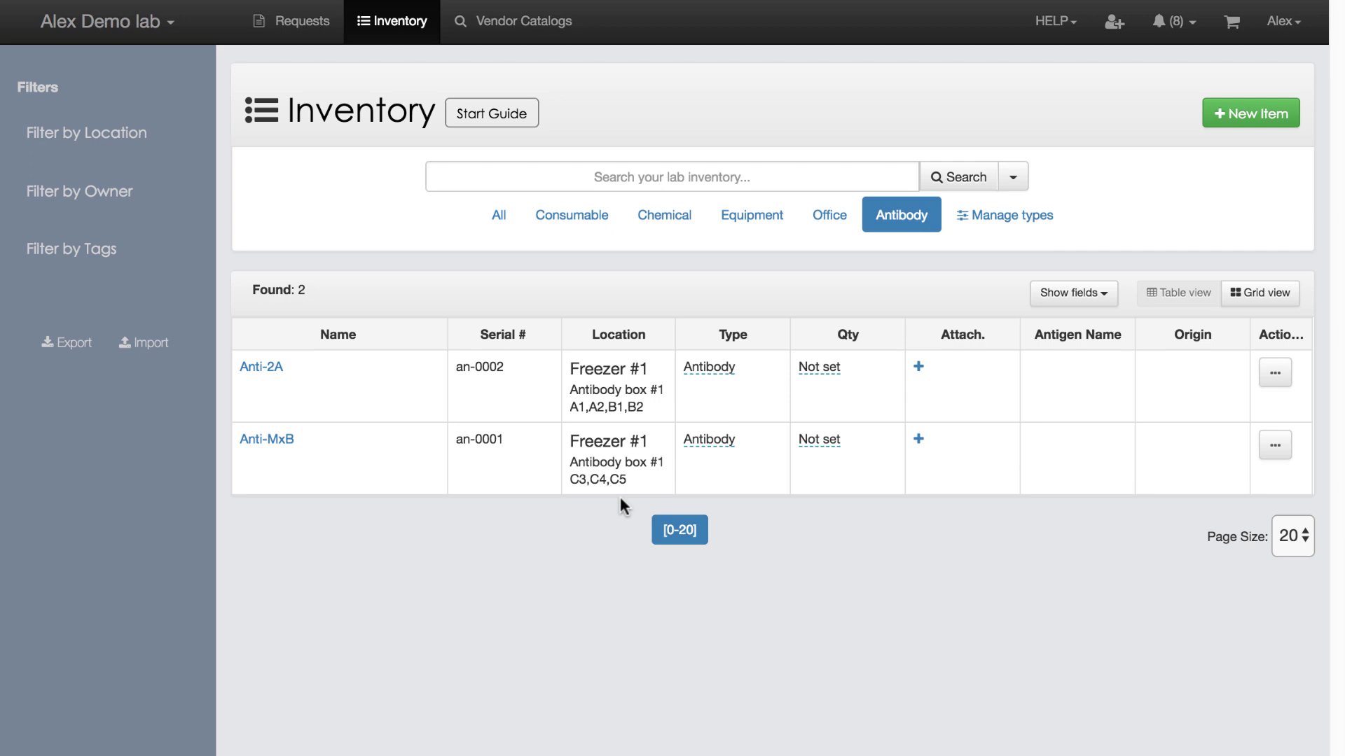
{"action": "left_click", "coordinate": [290, 443]}
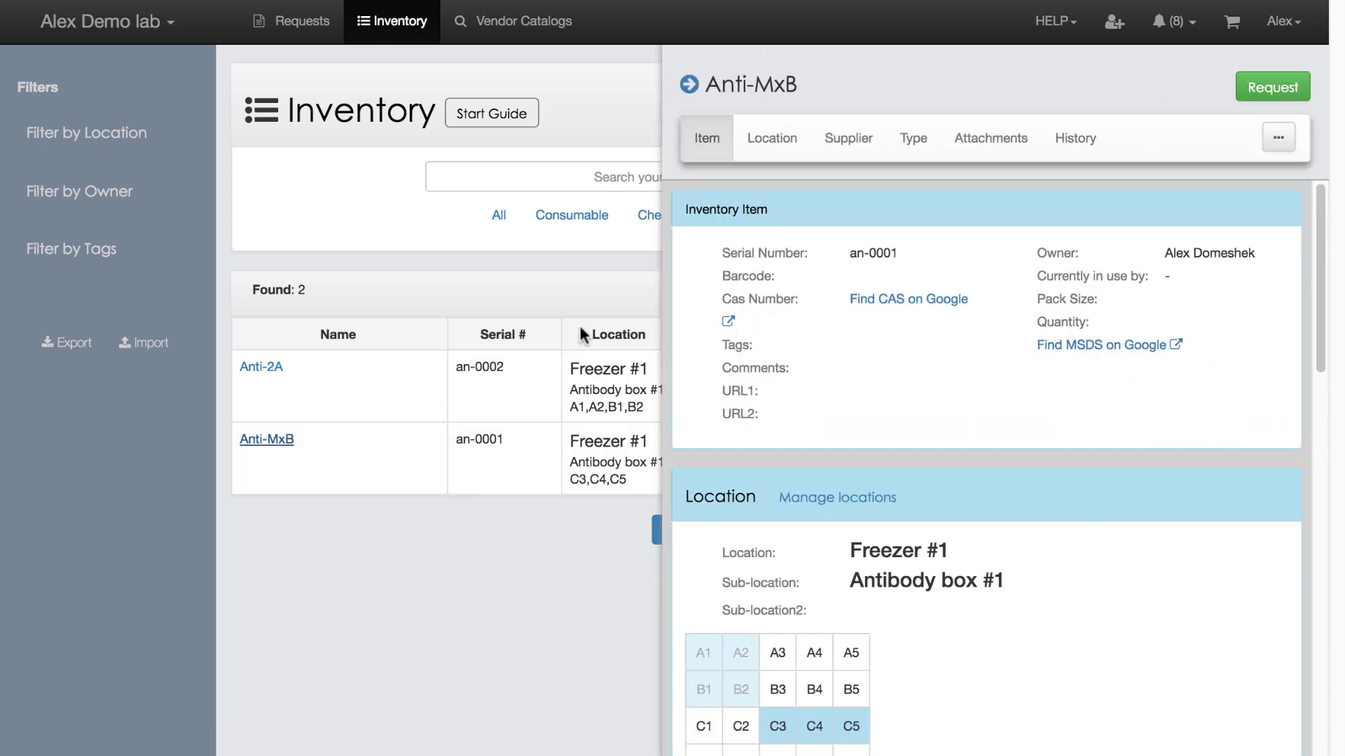
{"action": "left_click", "coordinate": [774, 148]}
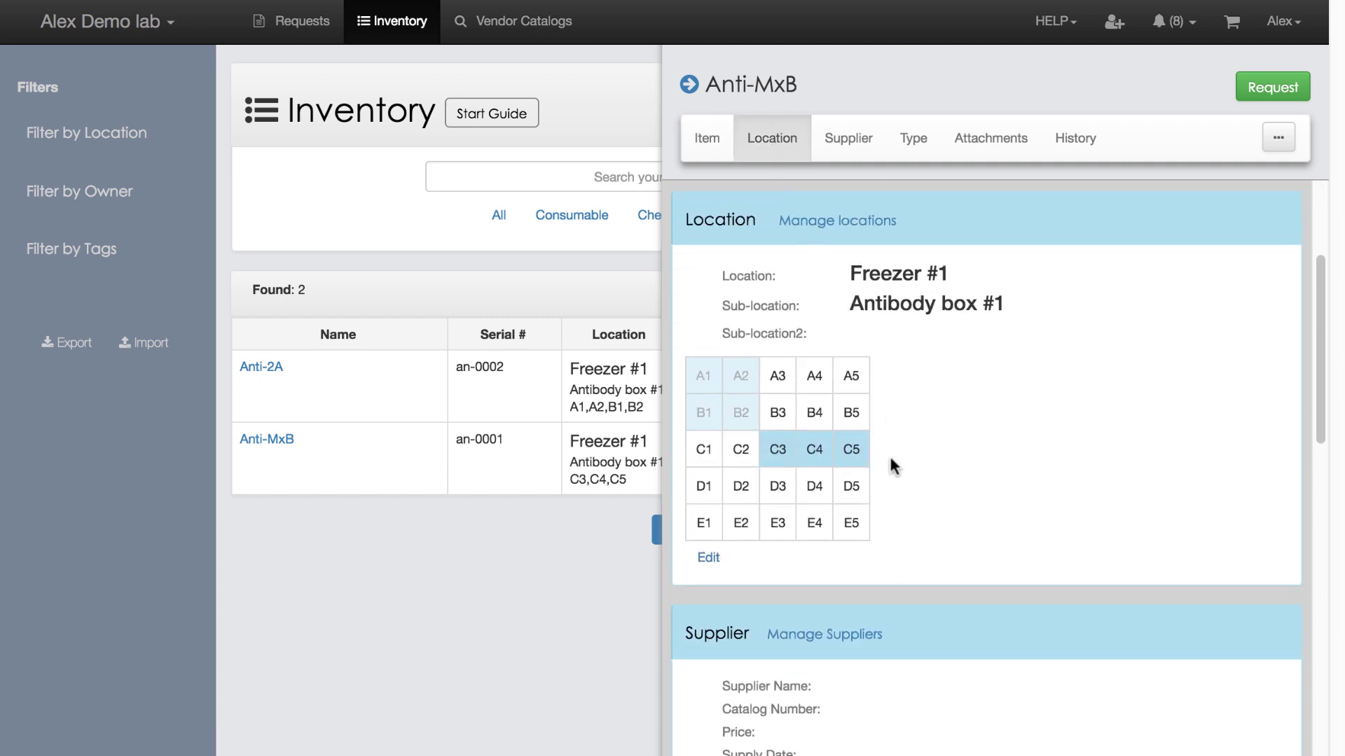
{"action": "mouse_move", "coordinate": [795, 463]}
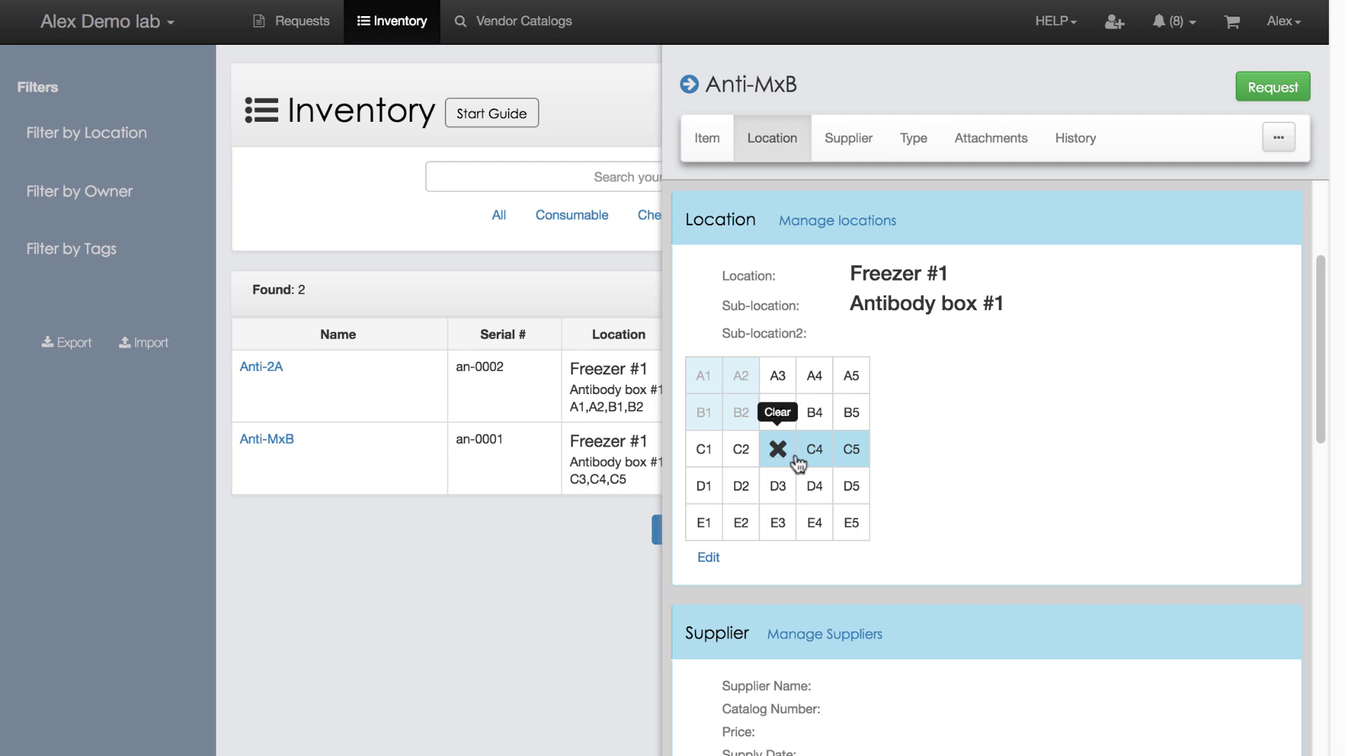
{"action": "mouse_move", "coordinate": [868, 458]}
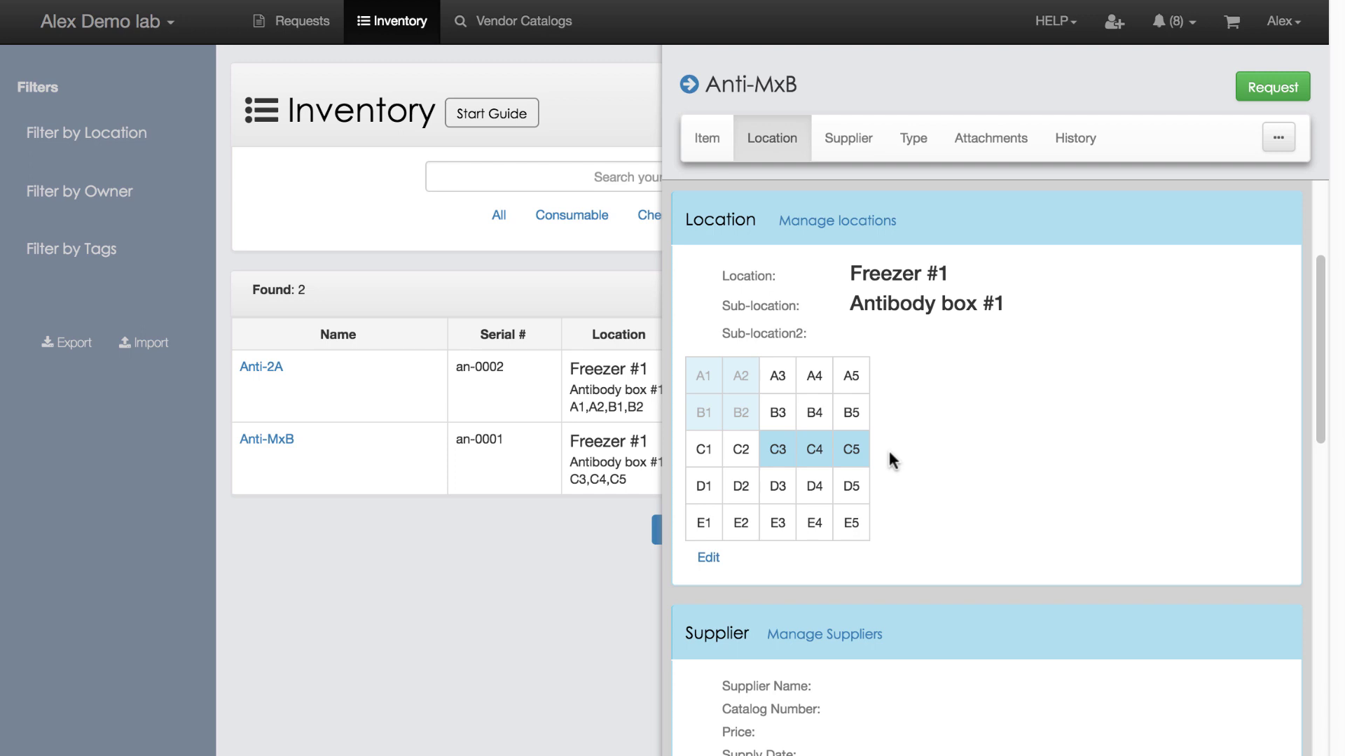
Add Anti-MxB to cells D3, D4, D5 and E5 of Antibody box #1 and clear it from E5 again.
{"action": "left_click", "coordinate": [775, 488]}
{"action": "left_click", "coordinate": [813, 486]}
{"action": "left_click", "coordinate": [850, 486]}
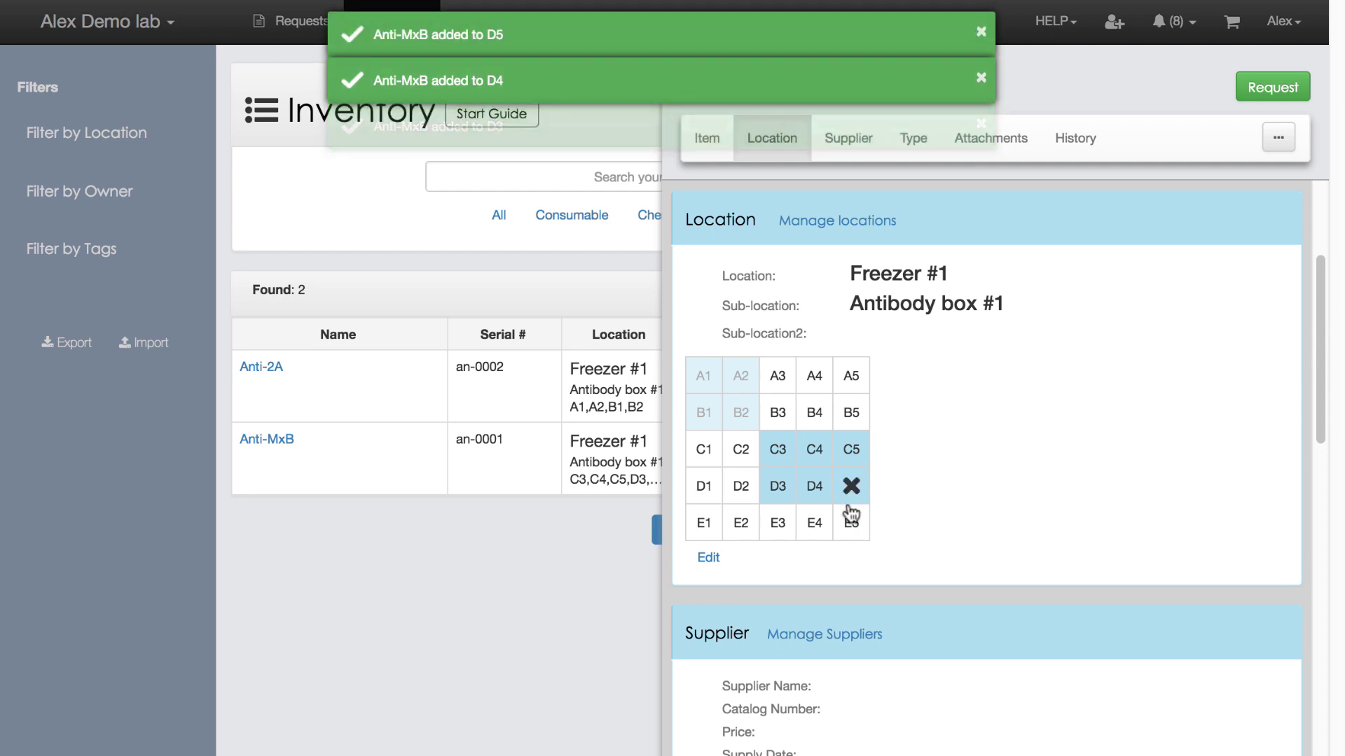
{"action": "left_click", "coordinate": [851, 519]}
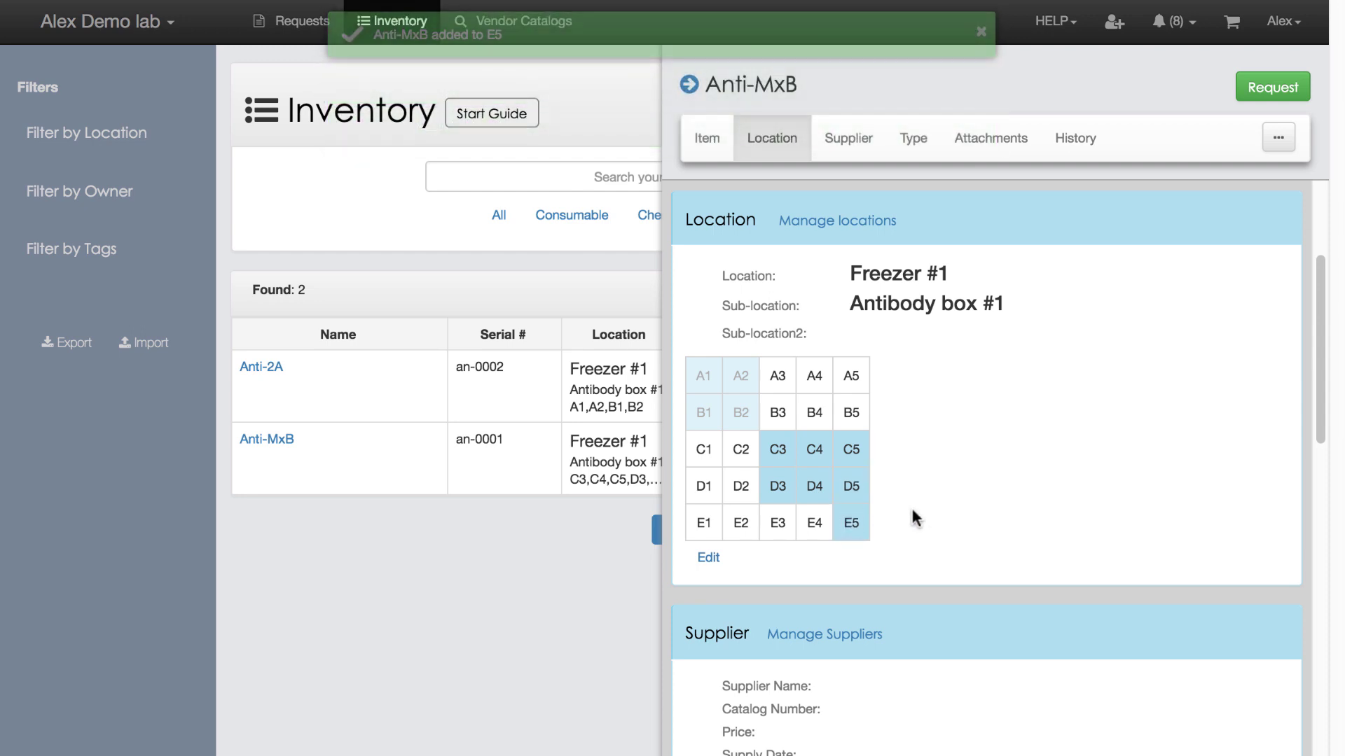
{"action": "left_click", "coordinate": [853, 523]}
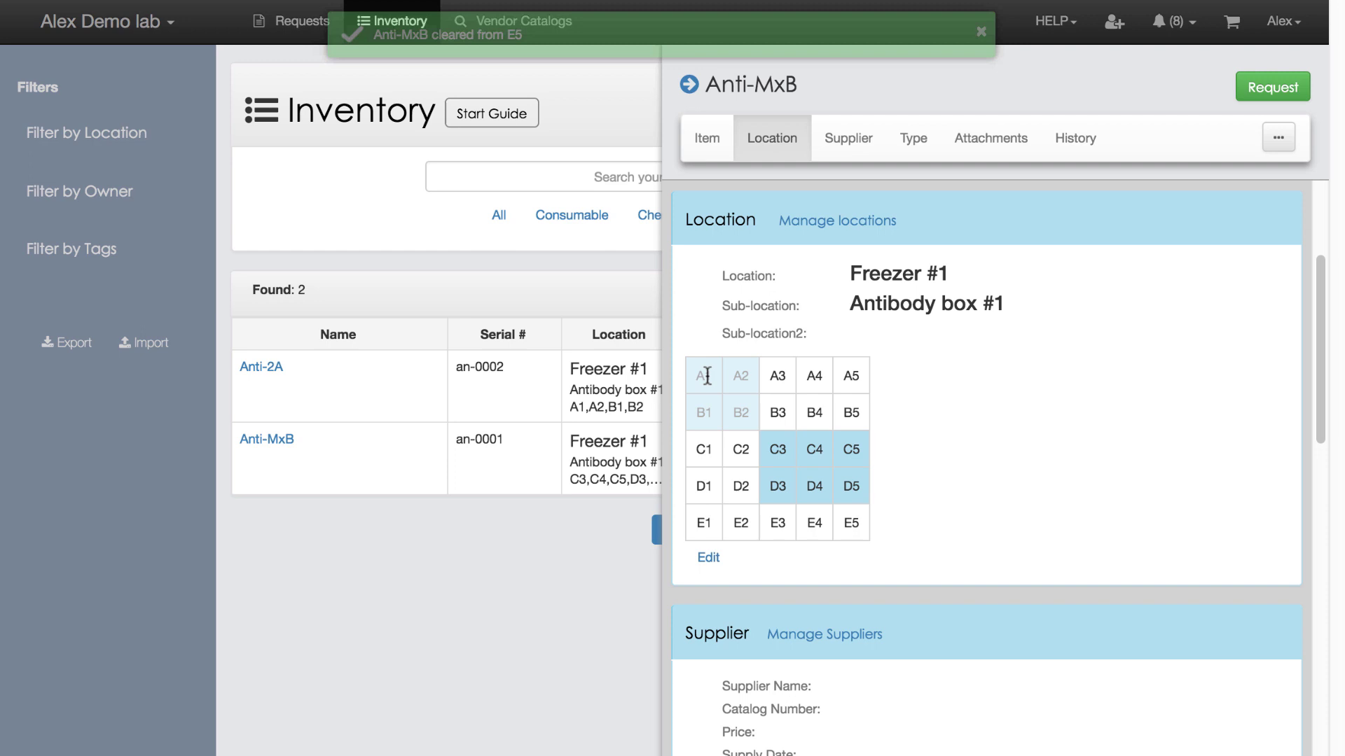
Clear Anti-MxB from cells D3, D4 and D5 in the enlarged grid of Antibody box #1 and return to the item details.
{"action": "mouse_move", "coordinate": [706, 376]}
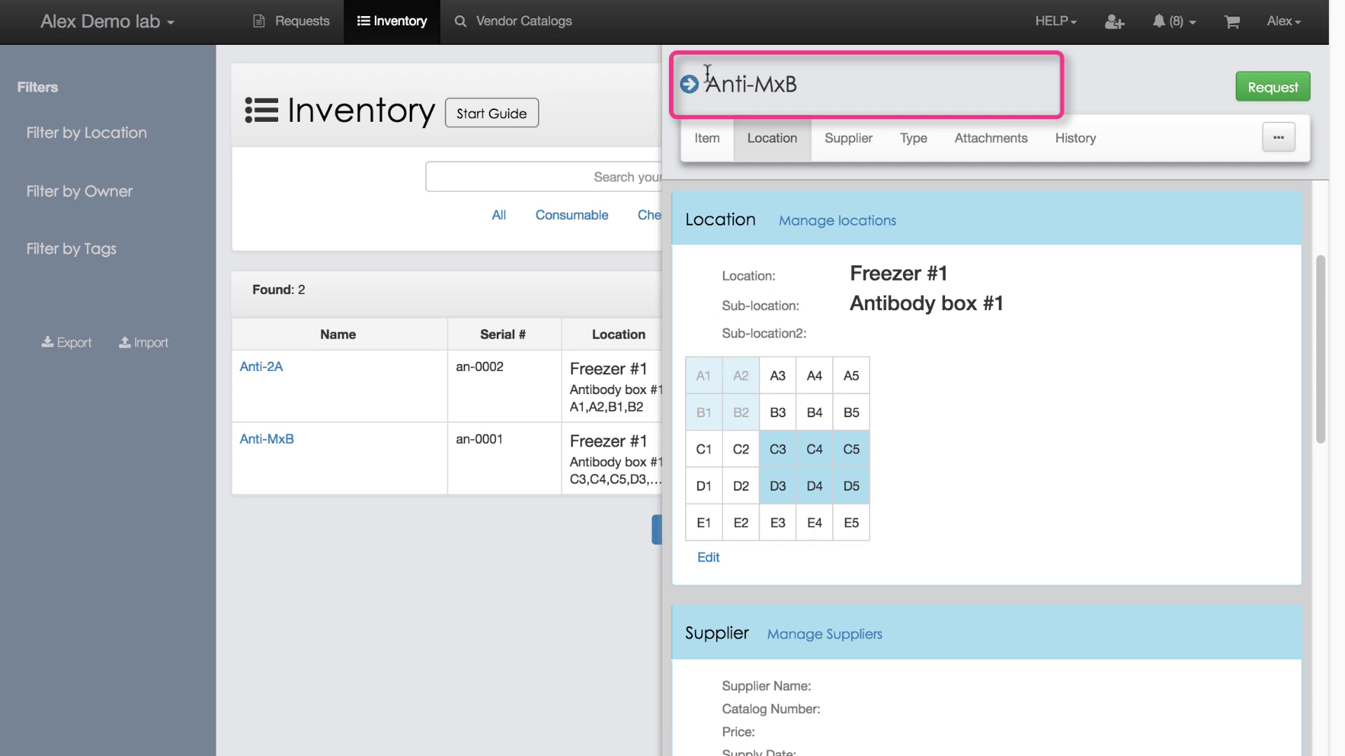
{"action": "left_click_drag", "start_coordinate": [703, 85], "coordinate": [805, 85]}
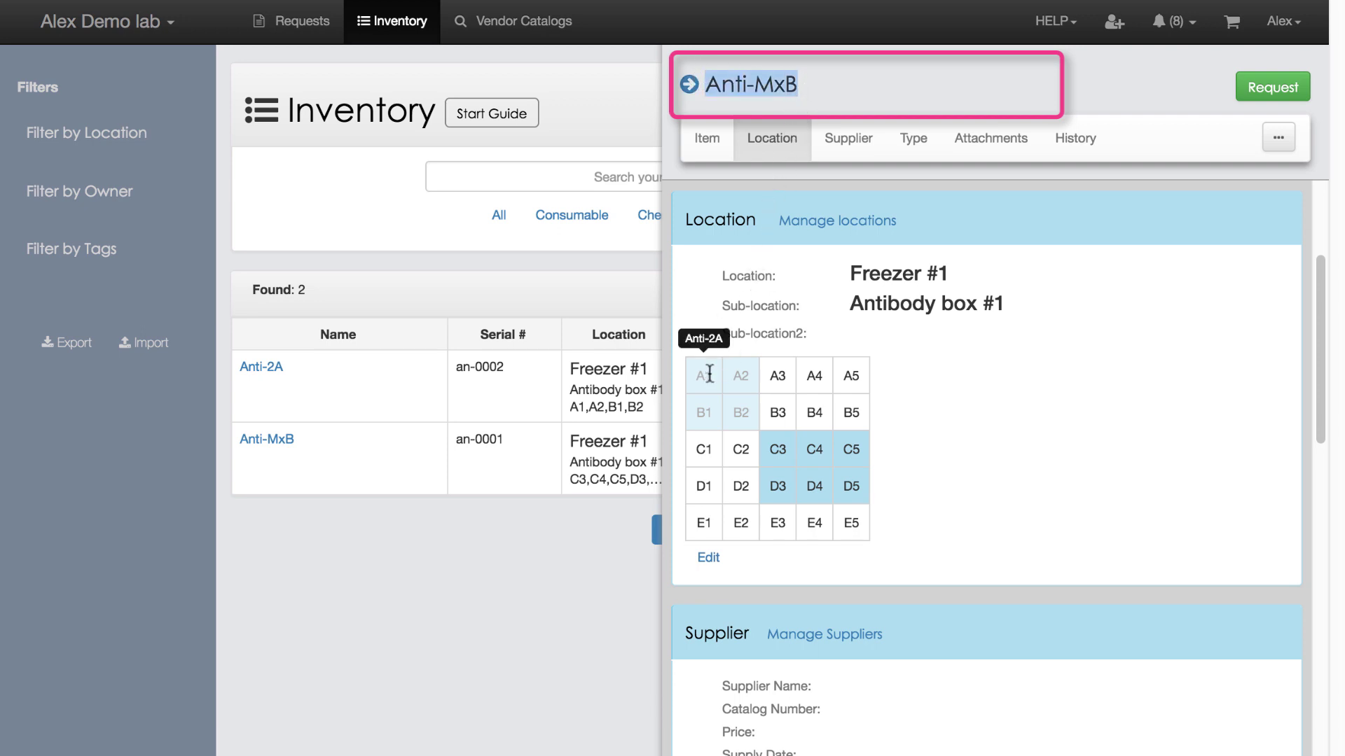
{"action": "left_click", "coordinate": [690, 308]}
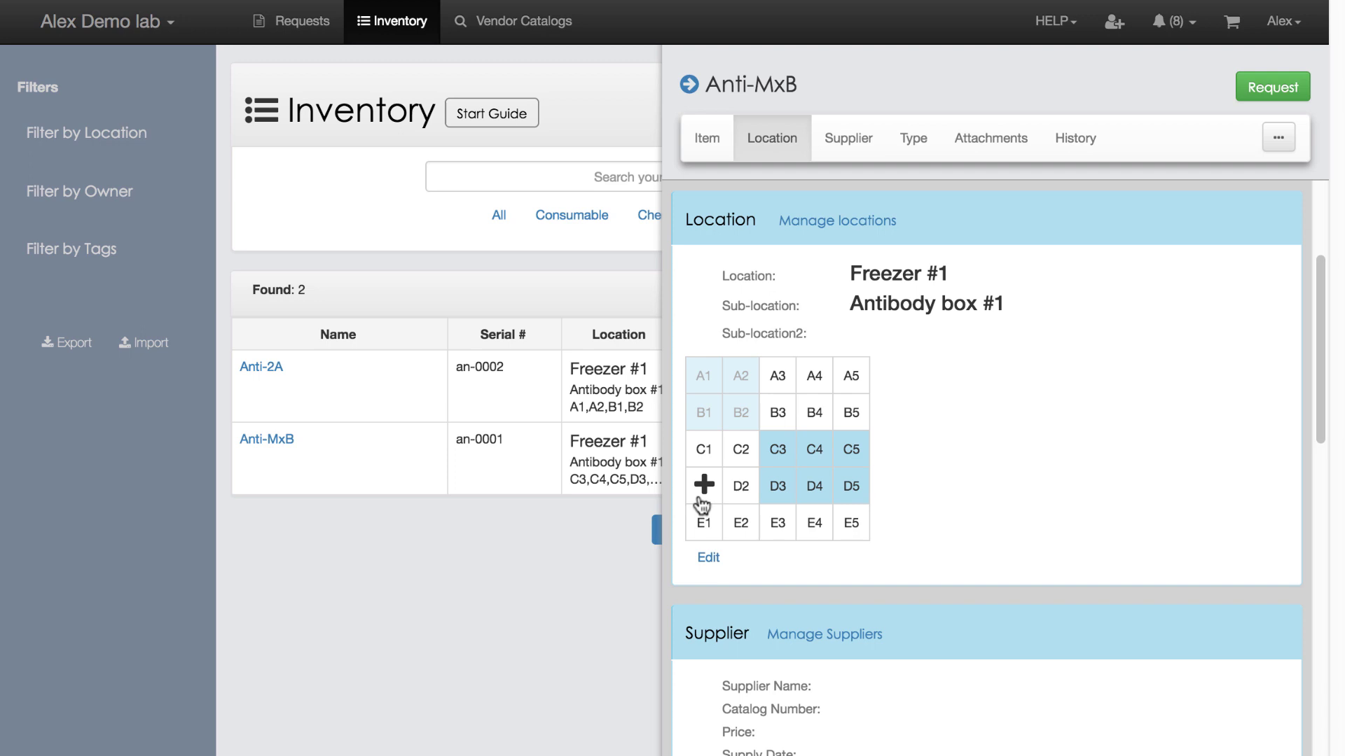
{"action": "left_click", "coordinate": [703, 558]}
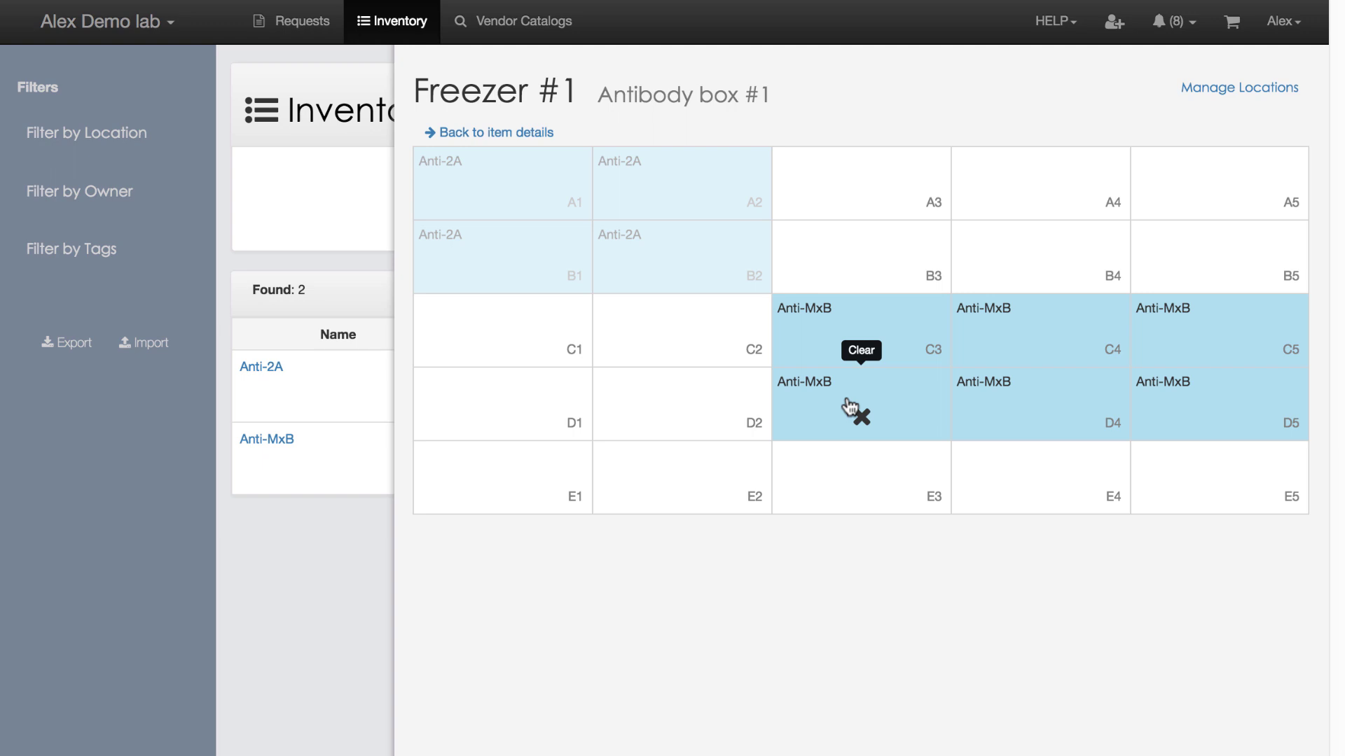
{"action": "left_click", "coordinate": [851, 408]}
{"action": "left_click", "coordinate": [1045, 409]}
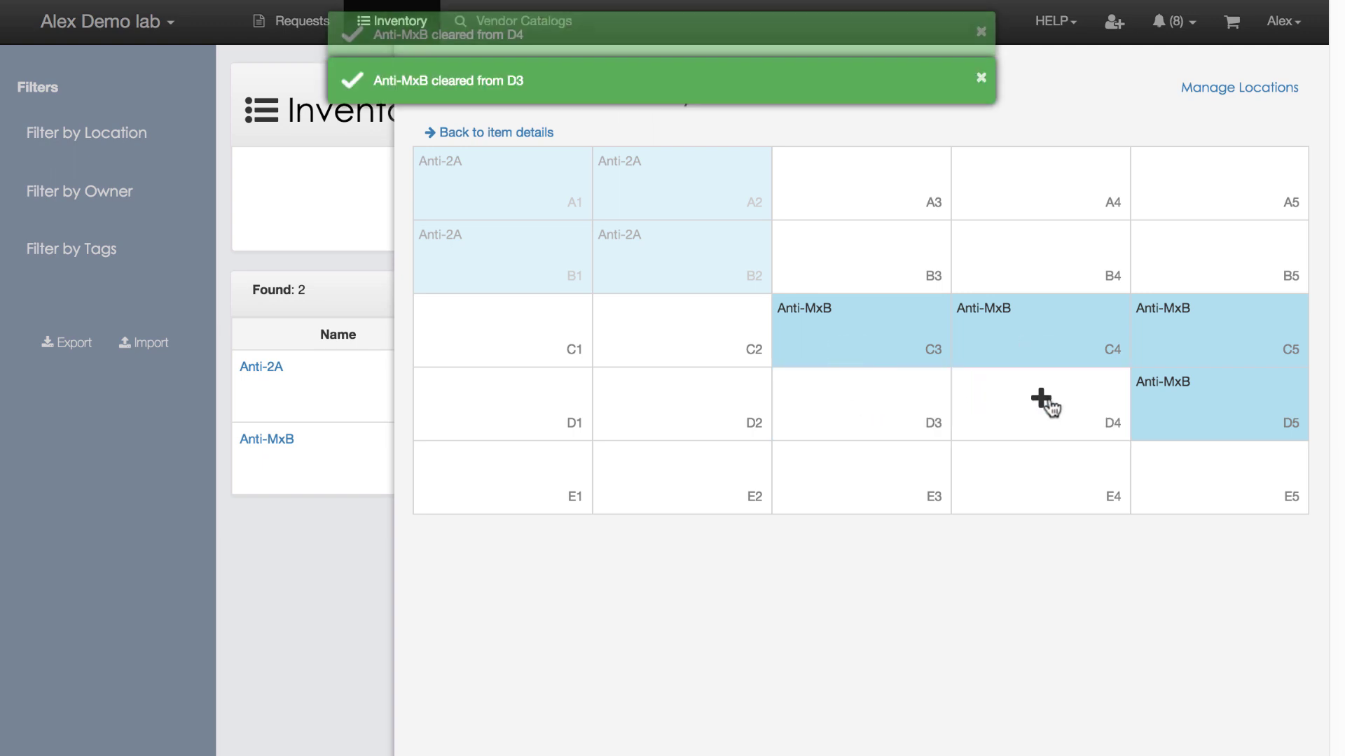
{"action": "left_click", "coordinate": [1226, 408]}
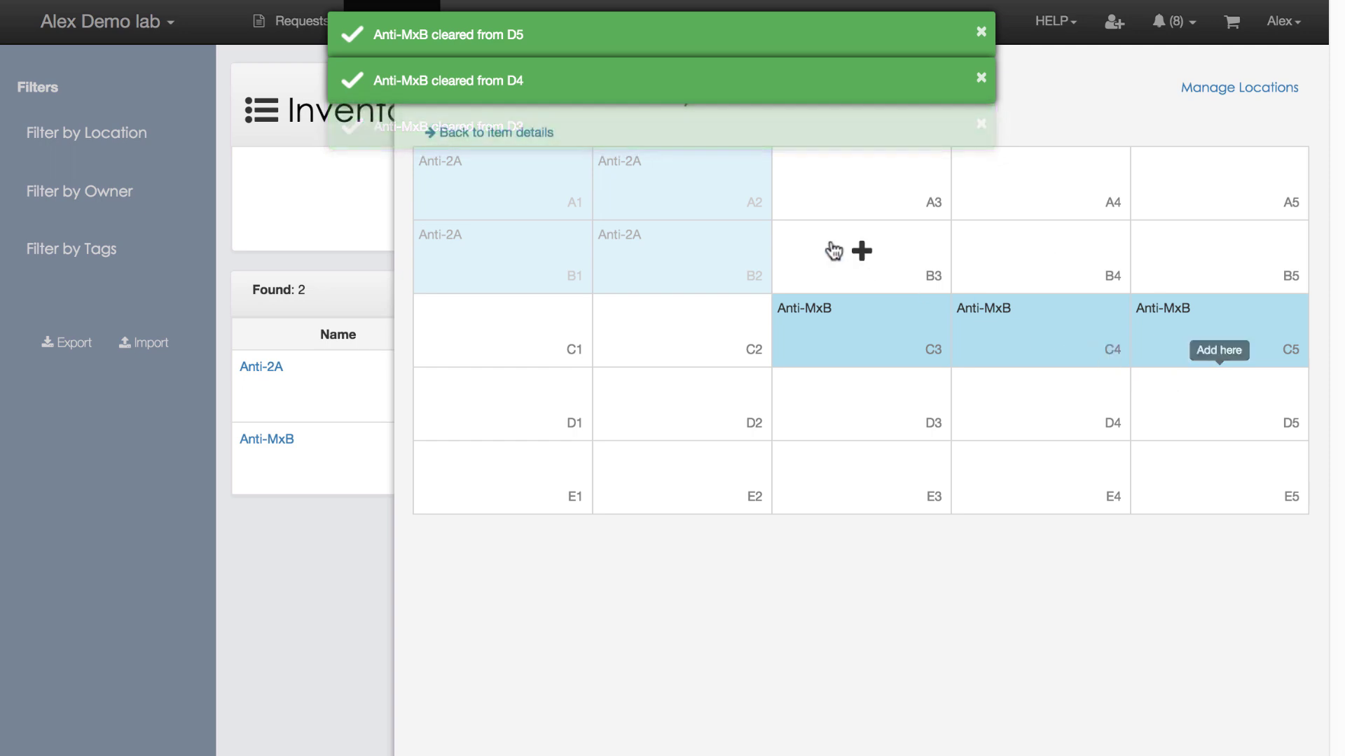
{"action": "left_click", "coordinate": [515, 132]}
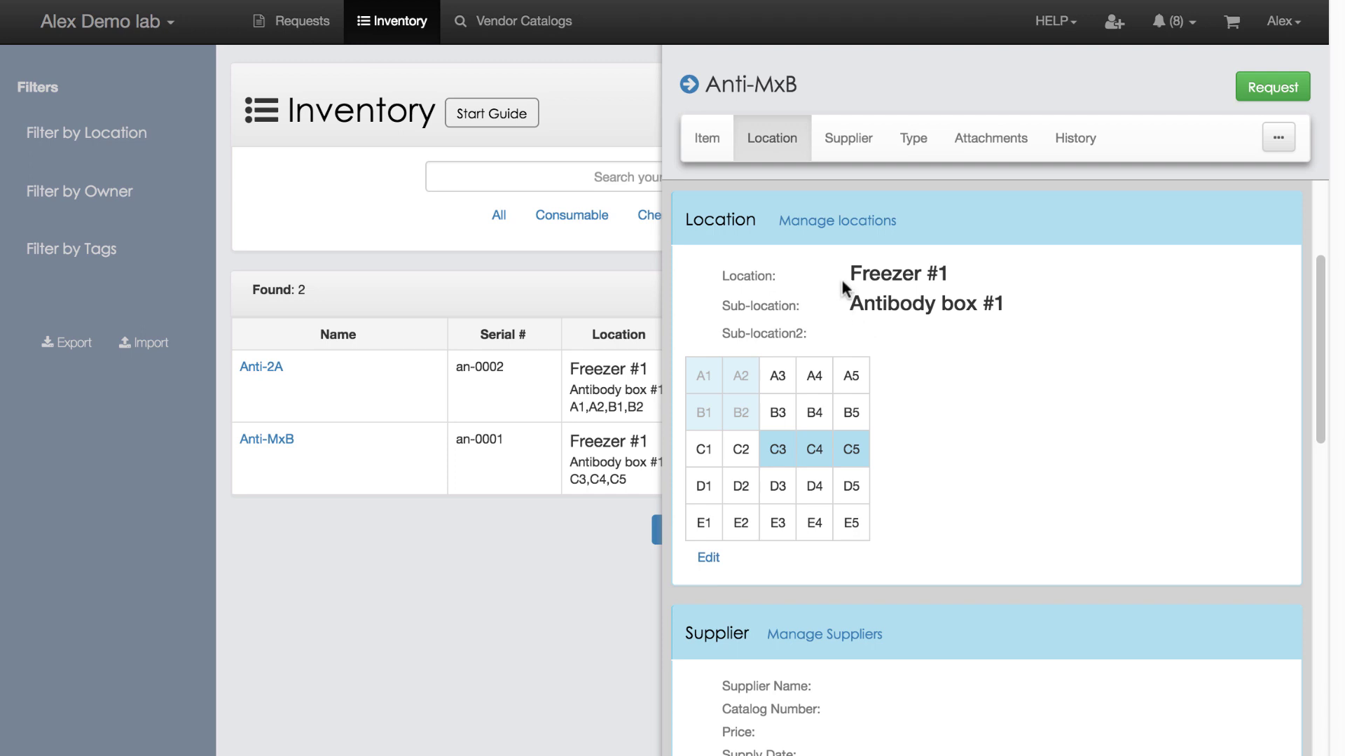
Go to the lab's location management and start a new sub-location of Freezer #1 named Antibody box #2.
{"action": "left_click_drag", "start_coordinate": [849, 273], "coordinate": [950, 270]}
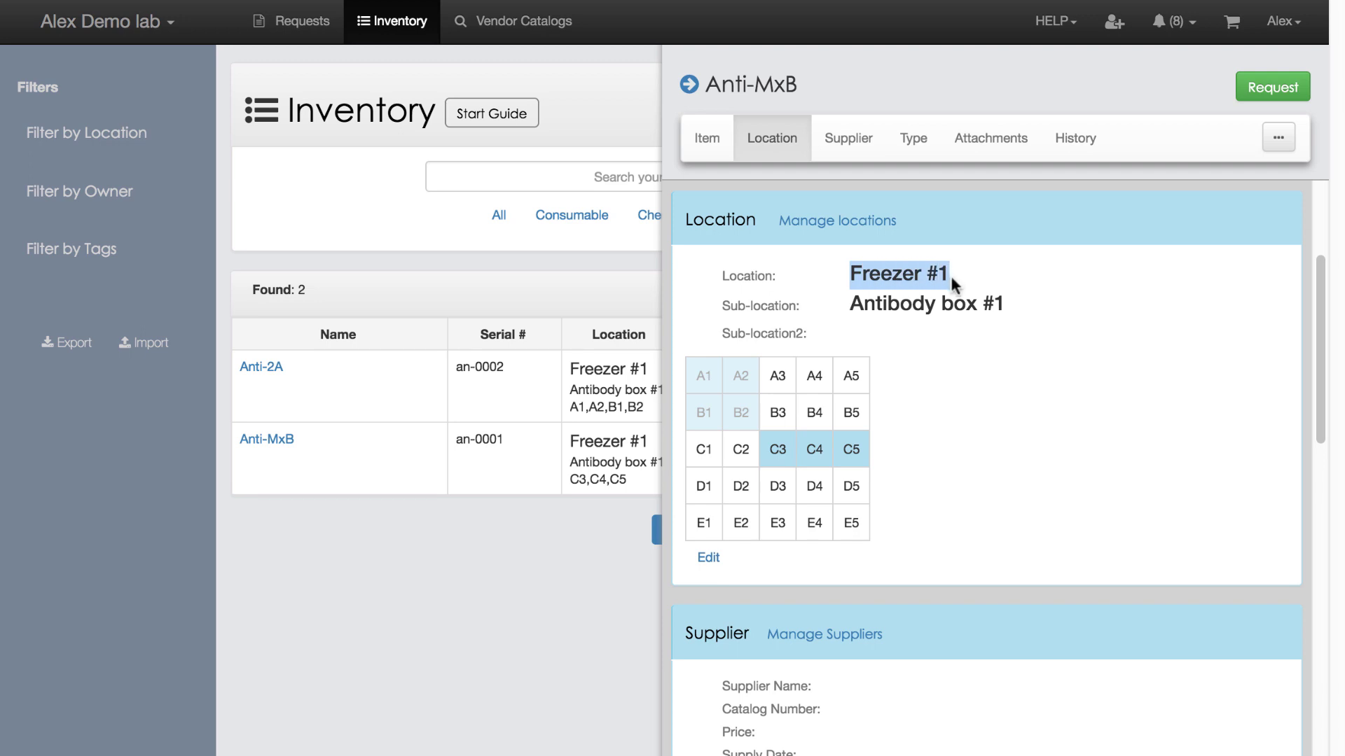
{"action": "left_click", "coordinate": [868, 222]}
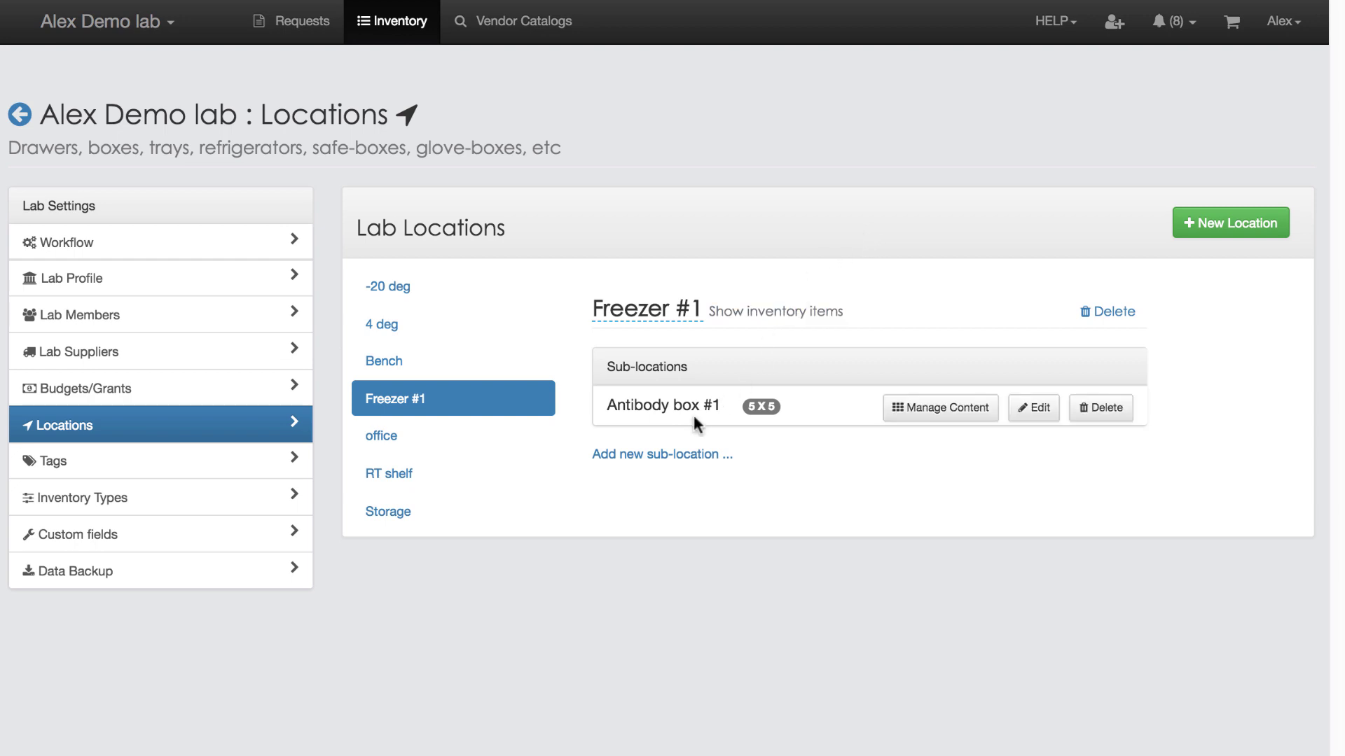
{"action": "left_click", "coordinate": [662, 456]}
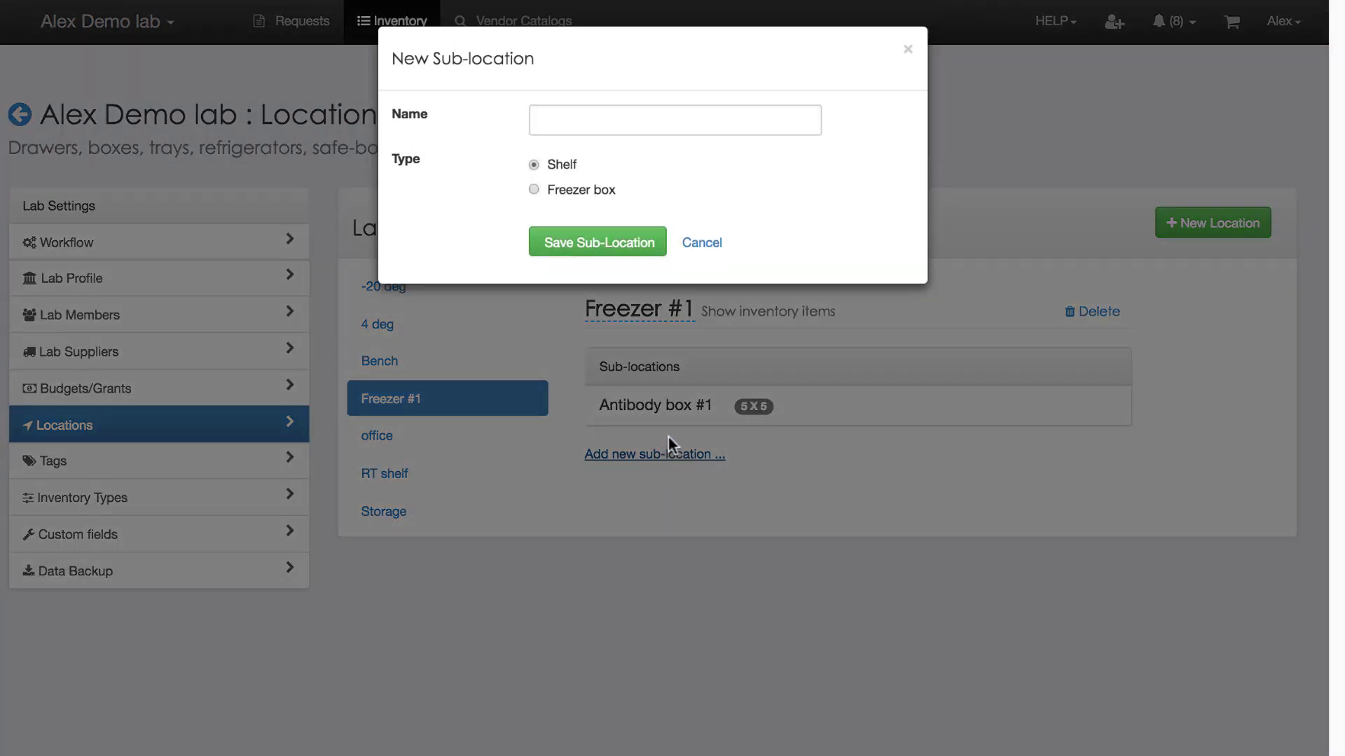
{"action": "left_click", "coordinate": [612, 120]}
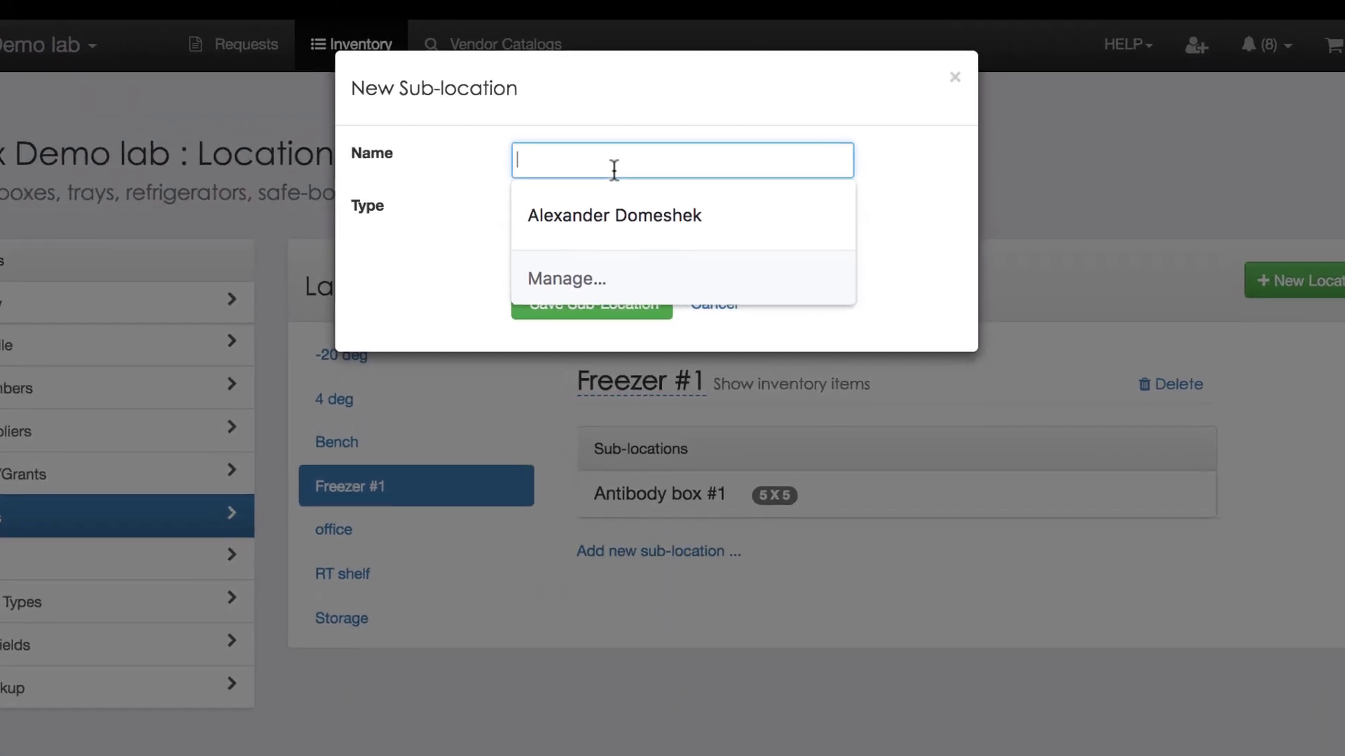
{"action": "type", "text": "Free"}
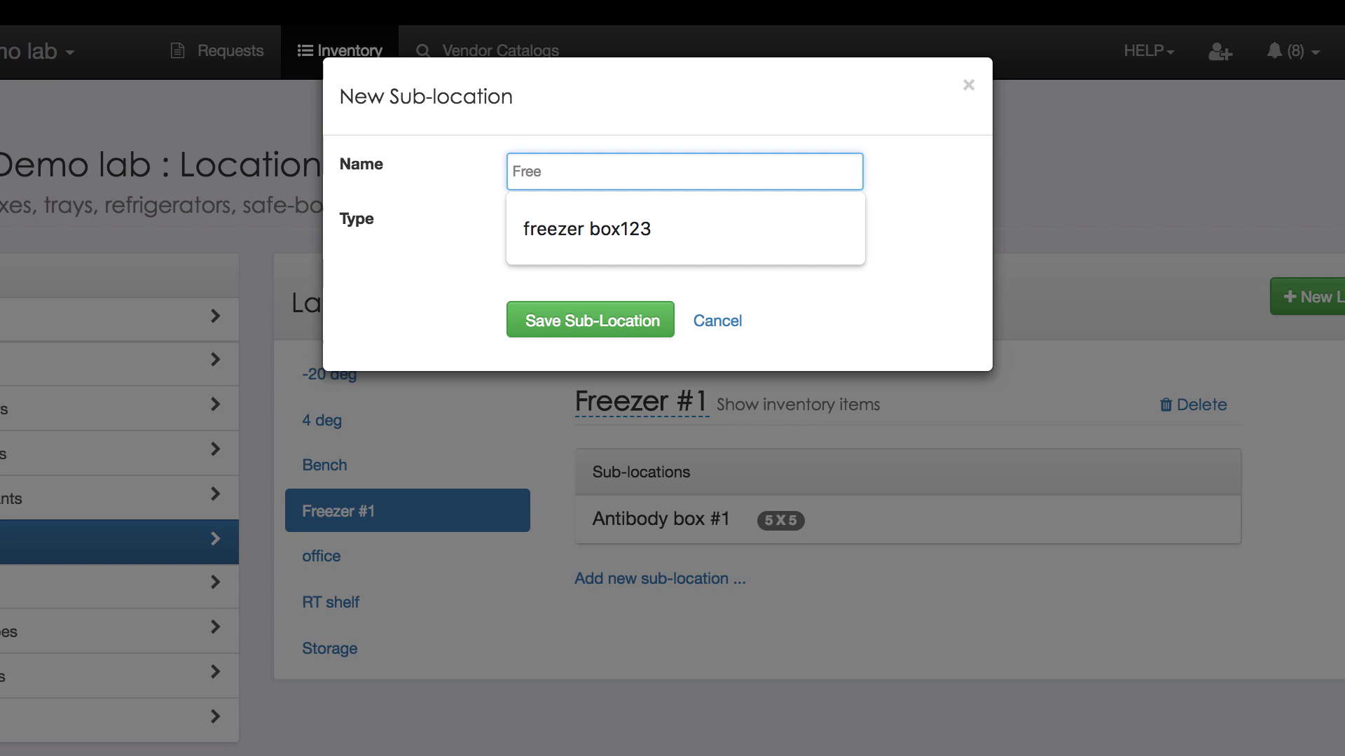
{"action": "type", "text": "zer box"}
{"action": "key", "text": "alt+shift+Left"}
{"action": "key", "text": "alt+shift+Left"}
{"action": "type", "text": "Antib"}
{"action": "type", "text": "ody"}
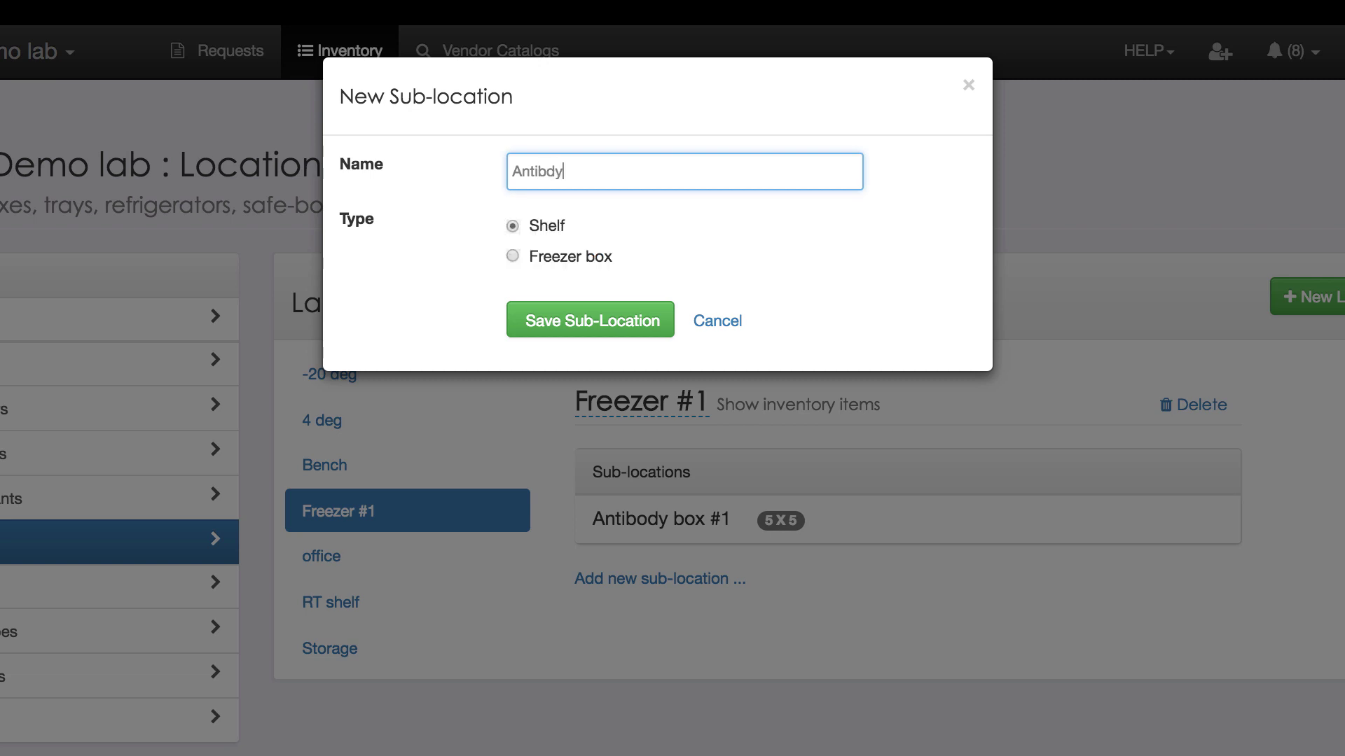
{"action": "key", "text": "BackSpace"}
{"action": "key", "text": "BackSpace"}
{"action": "type", "text": "dy box"}
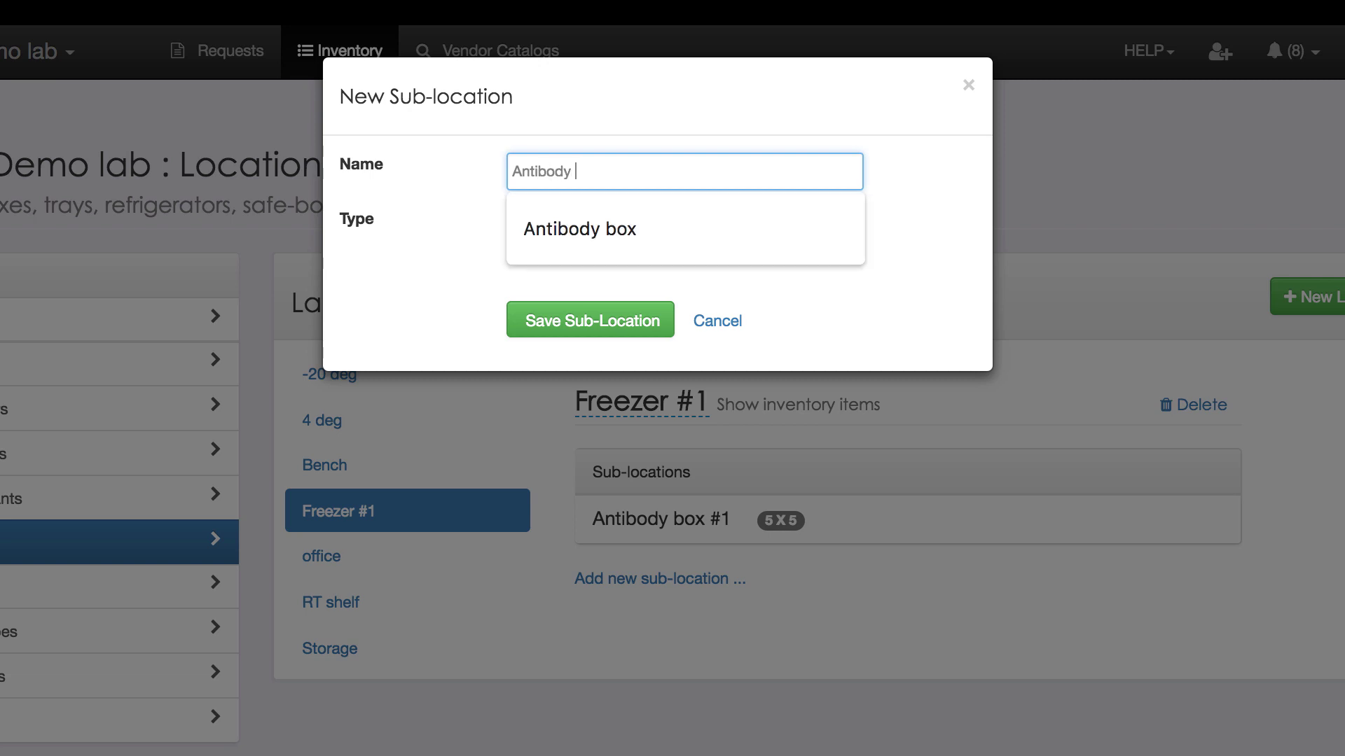
{"action": "type", "text": " #2"}
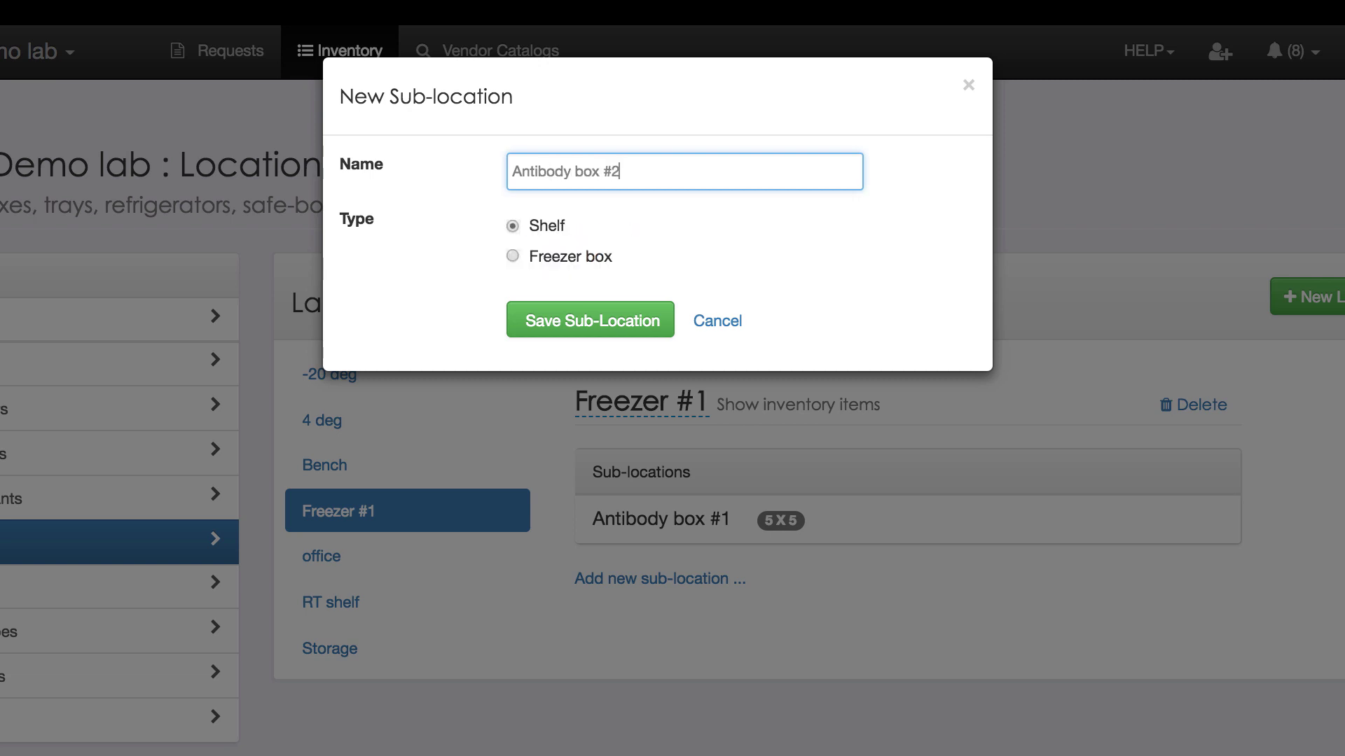
Set the new sub-location's type to Freezer box with 5 rows and 5 columns and save it.
{"action": "left_click", "coordinate": [561, 256]}
{"action": "left_click", "coordinate": [595, 308]}
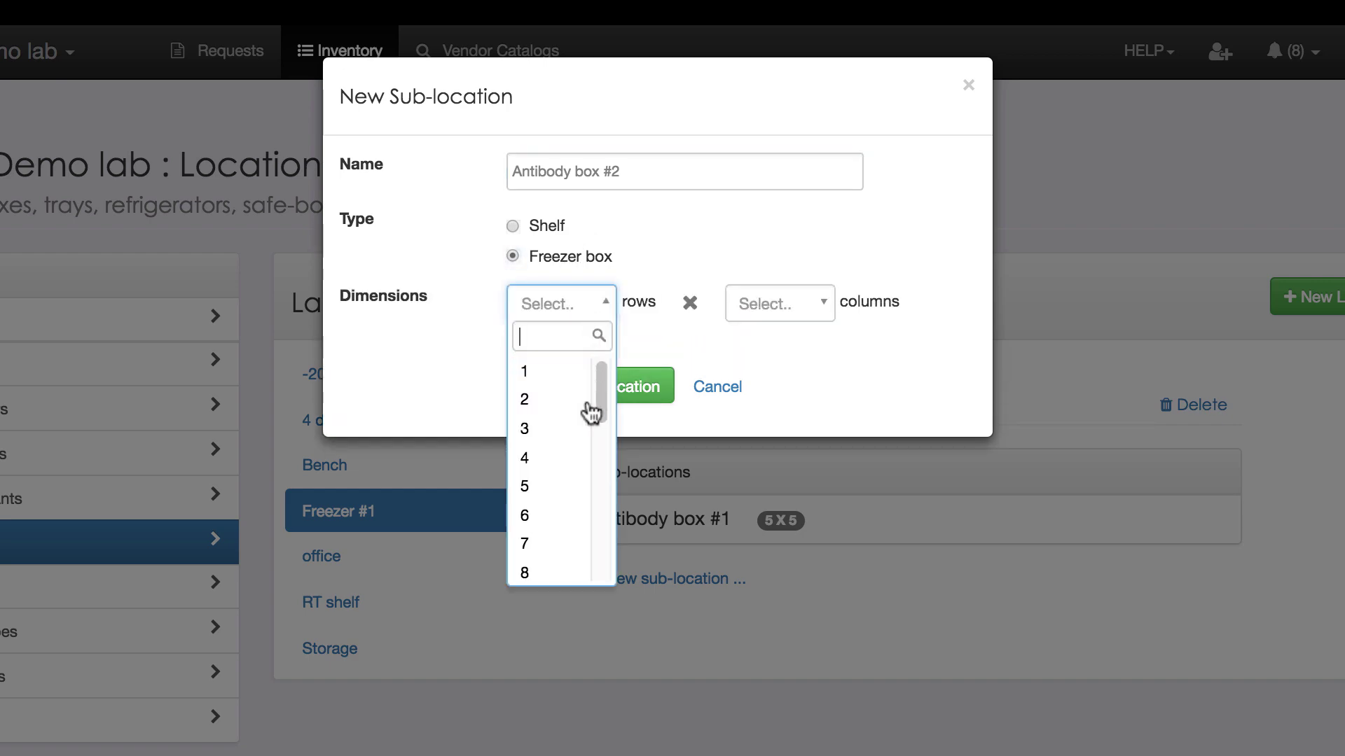
{"action": "left_click", "coordinate": [547, 485]}
{"action": "left_click", "coordinate": [728, 303]}
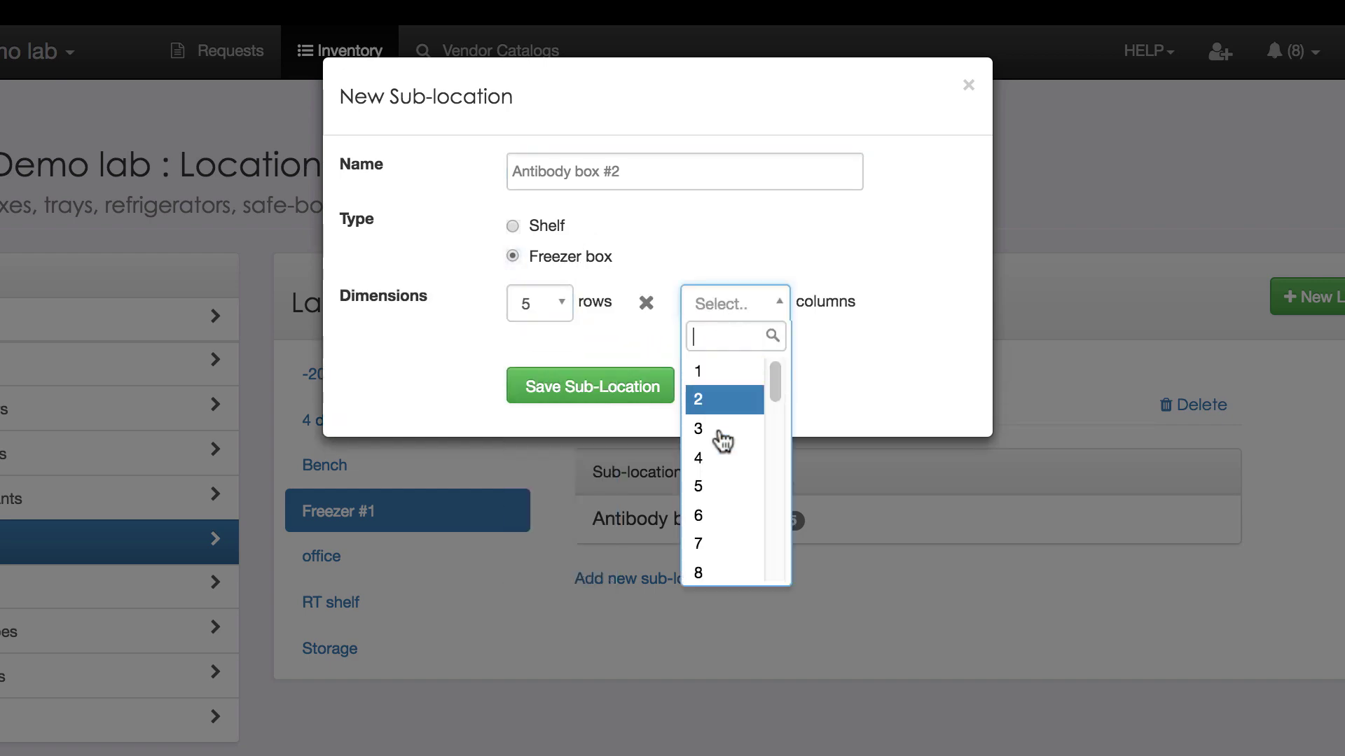
{"action": "left_click", "coordinate": [704, 482]}
{"action": "left_click", "coordinate": [608, 385]}
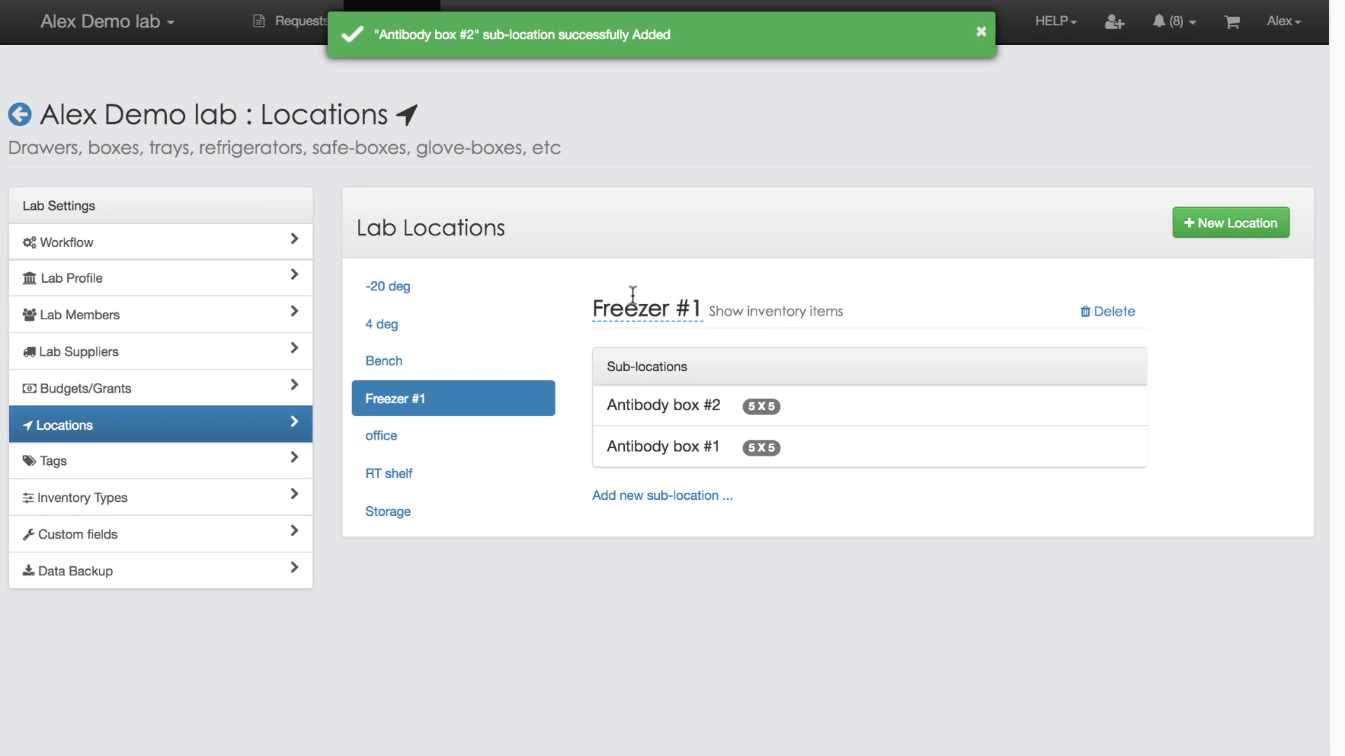
Start a new inventory item in cell A1 of Antibody box #2 and check the form's location section.
{"action": "mouse_move", "coordinate": [728, 405]}
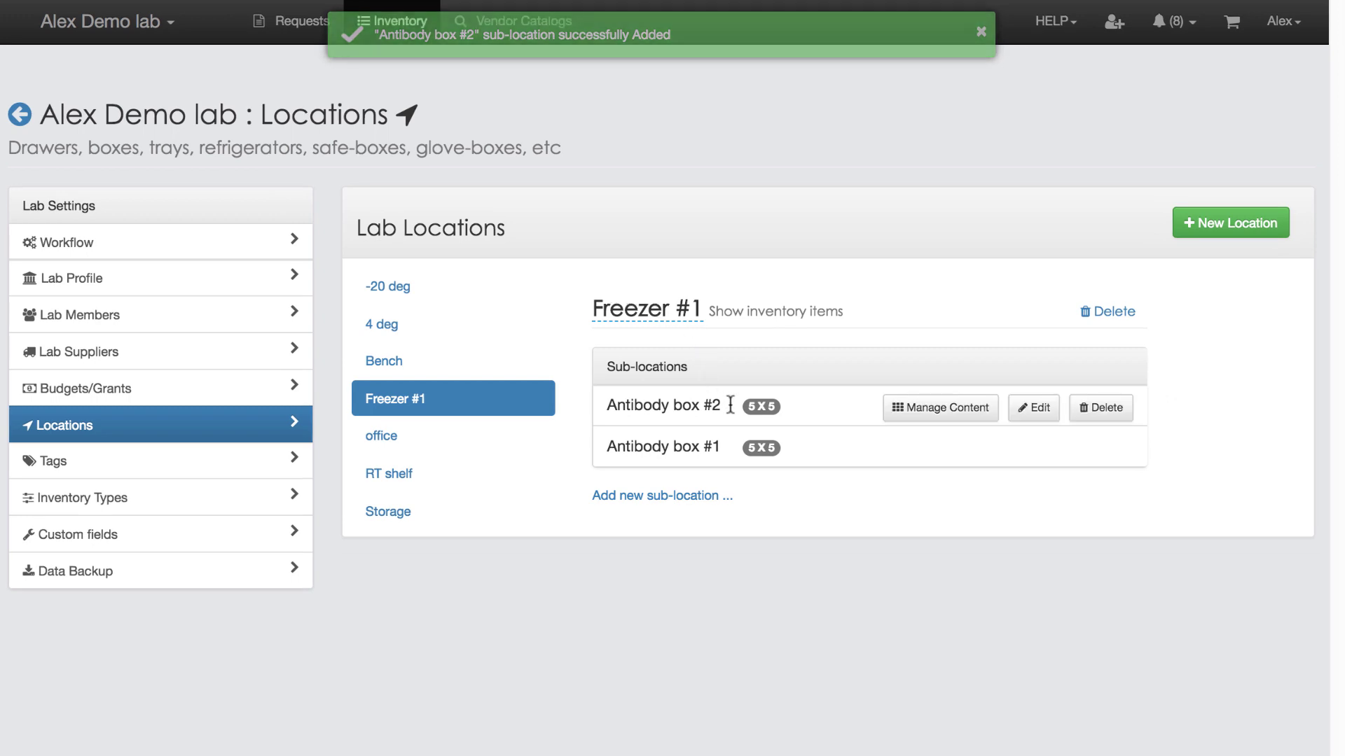
{"action": "left_click_drag", "start_coordinate": [742, 405], "coordinate": [766, 406]}
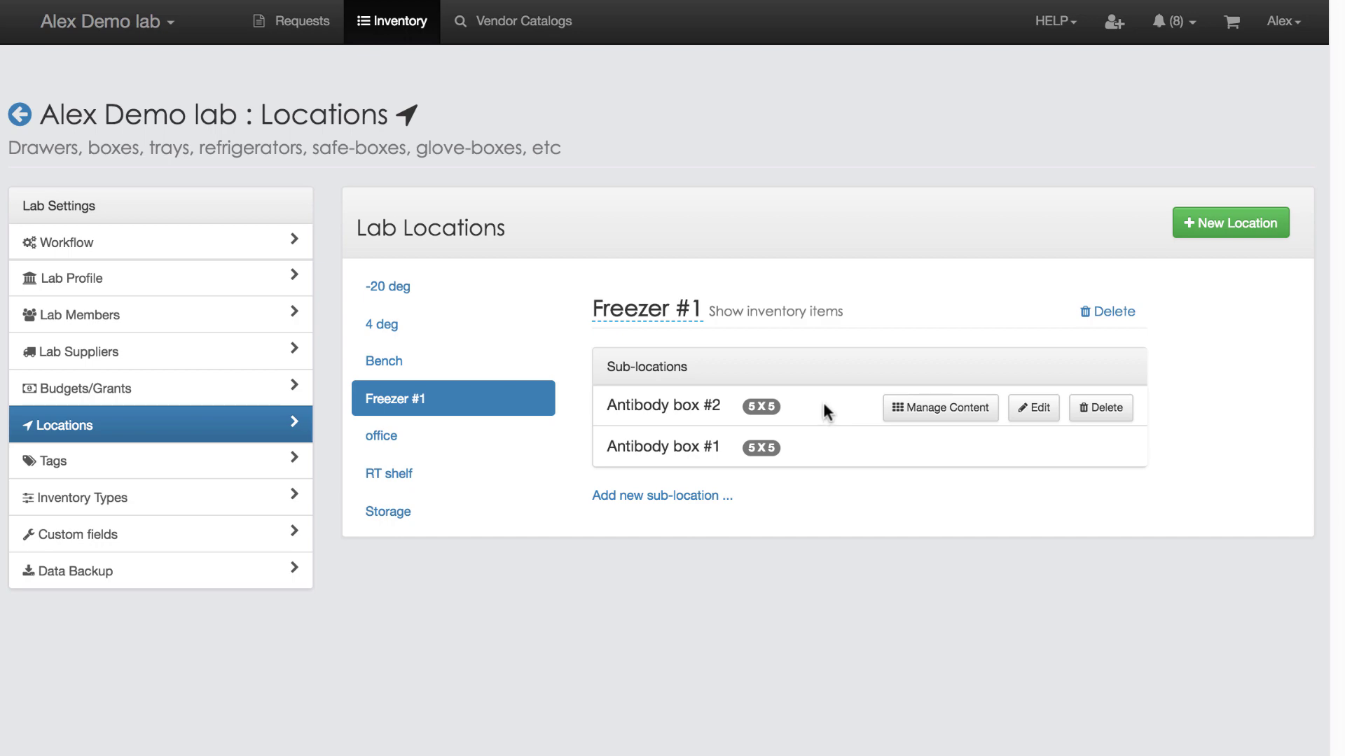
{"action": "left_click", "coordinate": [926, 413]}
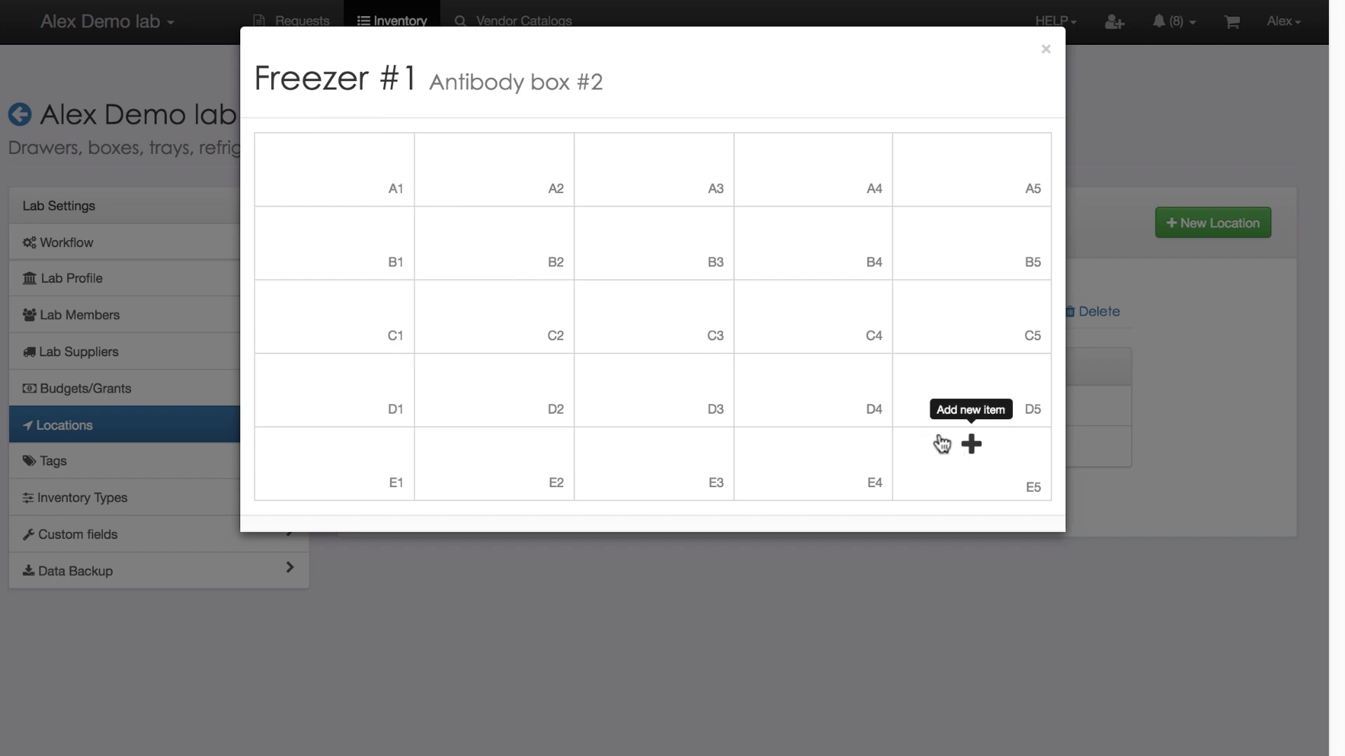
{"action": "left_click", "coordinate": [363, 170]}
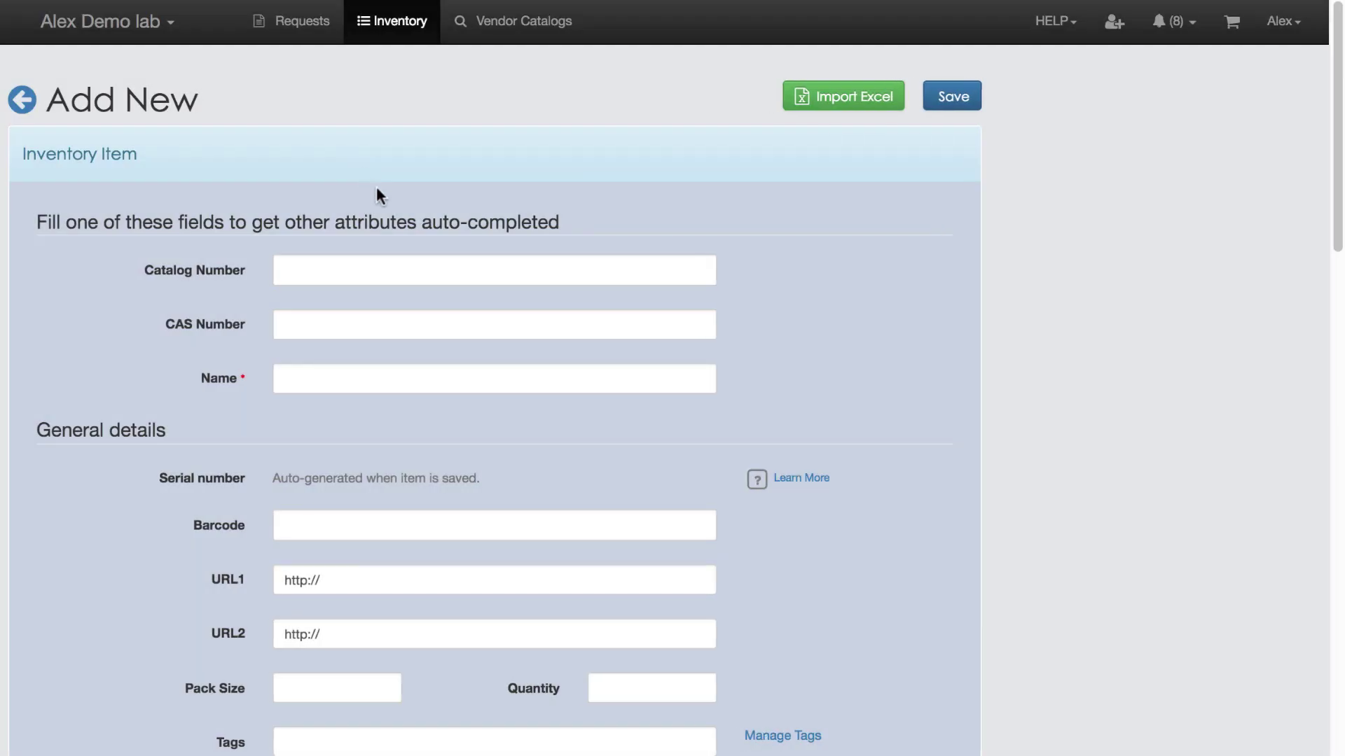
{"action": "scroll", "coordinate": [376, 188], "scroll_direction": "down", "scroll_amount": 5}
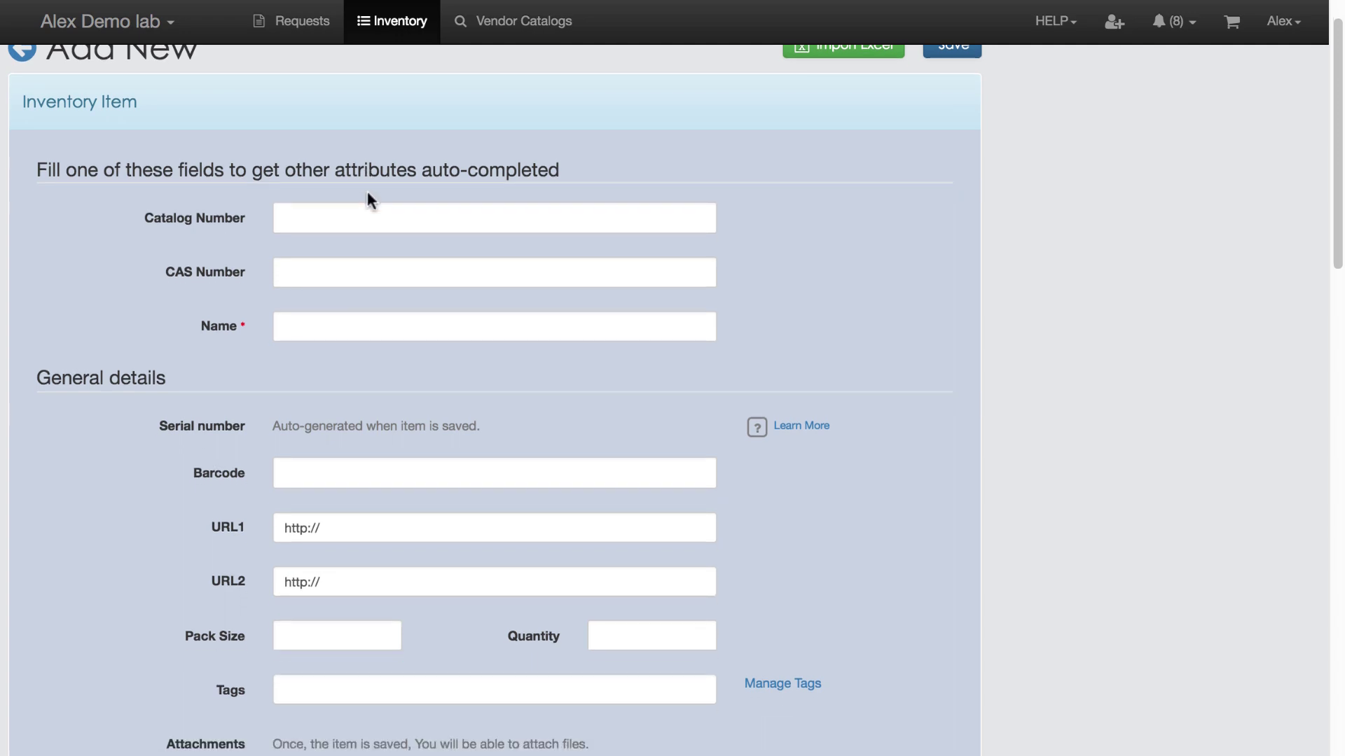
{"action": "scroll", "coordinate": [366, 196], "scroll_direction": "down", "scroll_amount": 9}
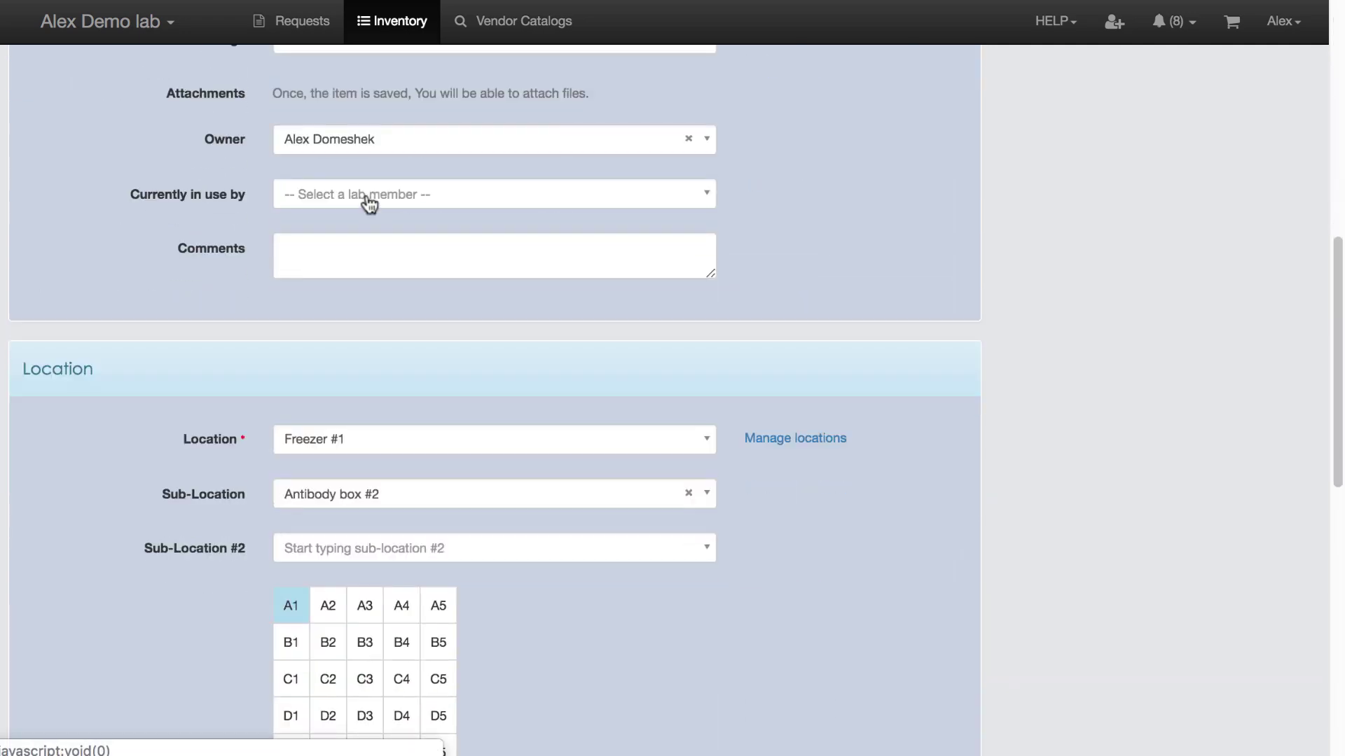
{"action": "scroll", "coordinate": [369, 205], "scroll_direction": "down", "scroll_amount": 1}
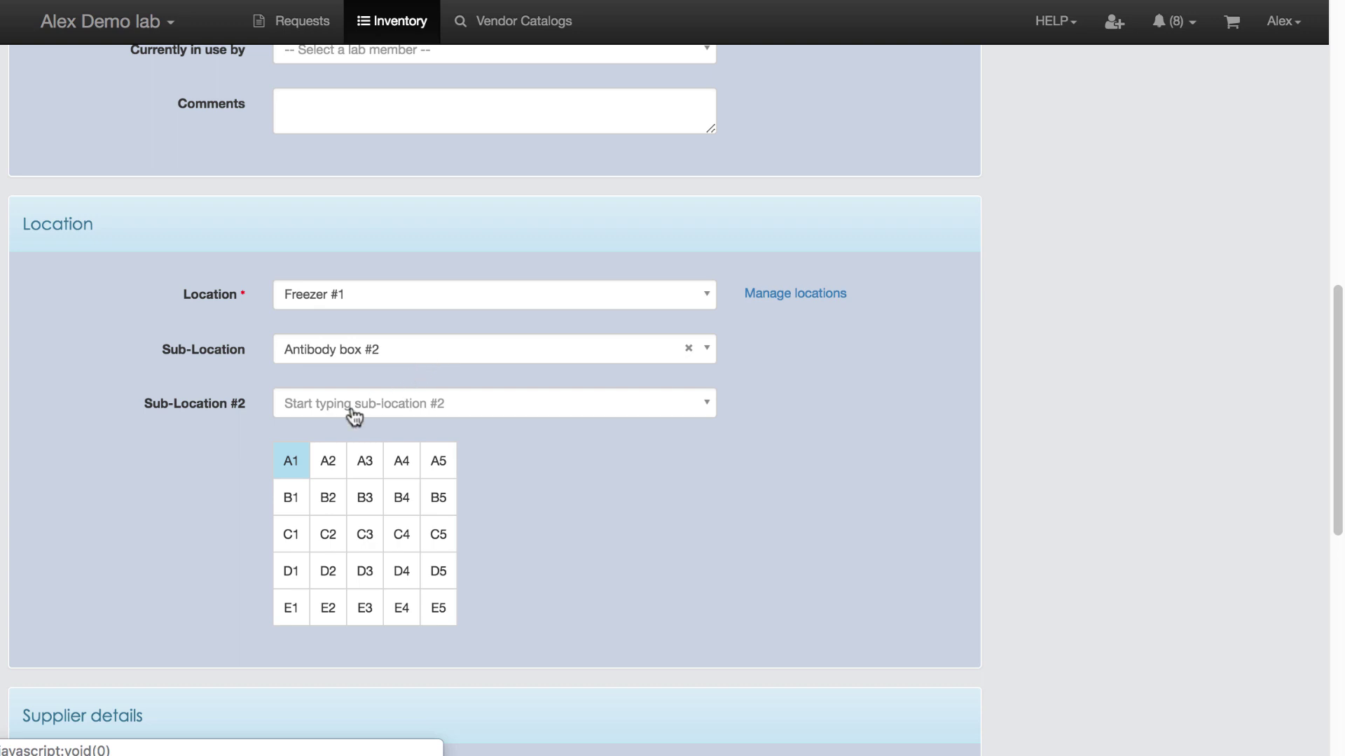
Add cell A2 to the new item's position in Antibody box #2 and name it Rabbit Anti Goat Fc (KC) - MG using the anti goat suggestion.
{"action": "left_click", "coordinate": [333, 458]}
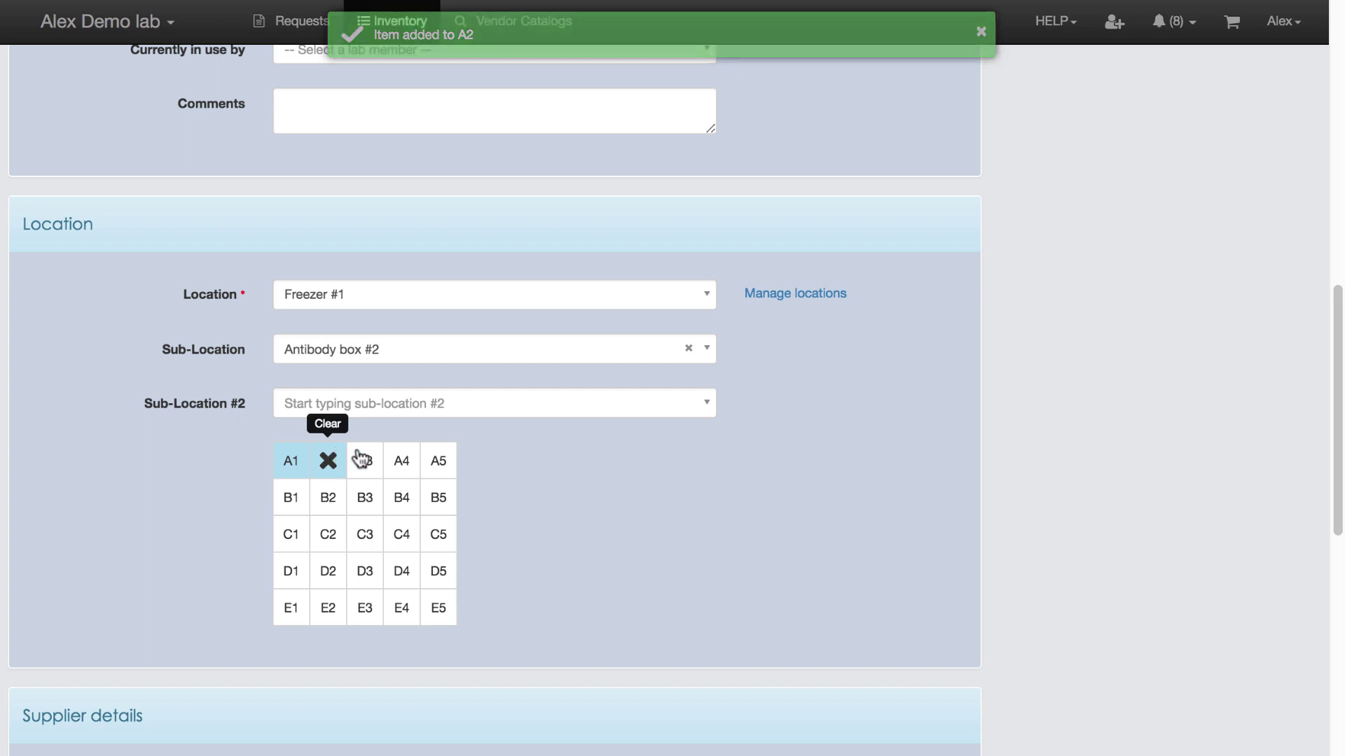
{"action": "scroll", "coordinate": [566, 465], "scroll_direction": "up", "scroll_amount": 12}
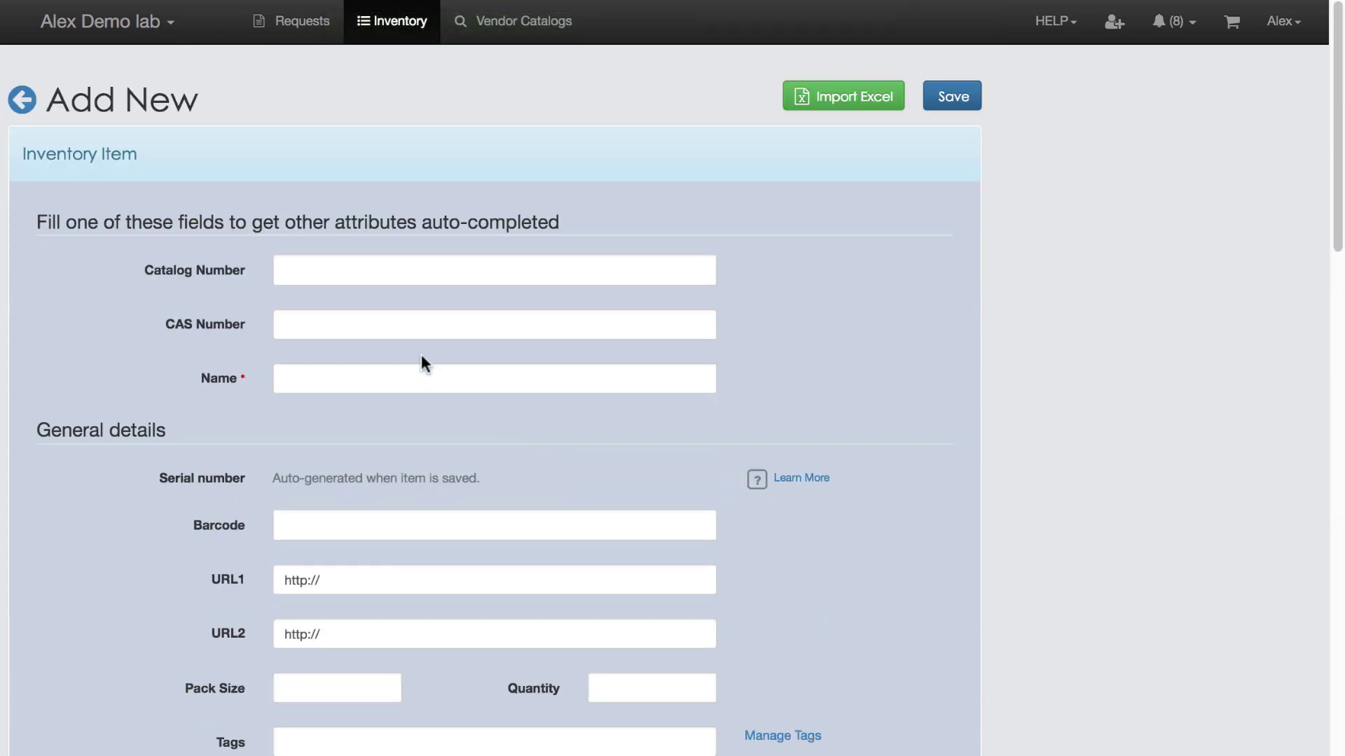
{"action": "left_click", "coordinate": [432, 377]}
{"action": "type", "text": "anti g"}
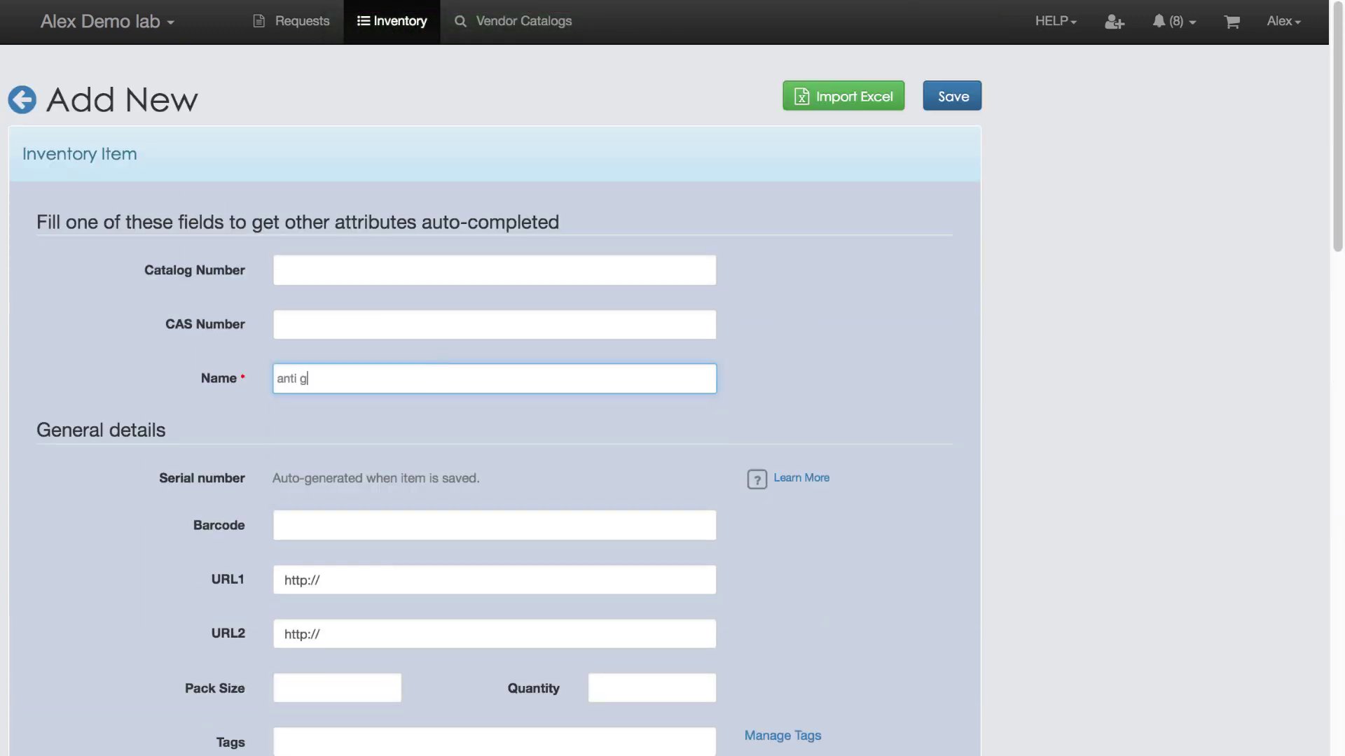
{"action": "type", "text": "oat"}
{"action": "key", "text": "Return"}
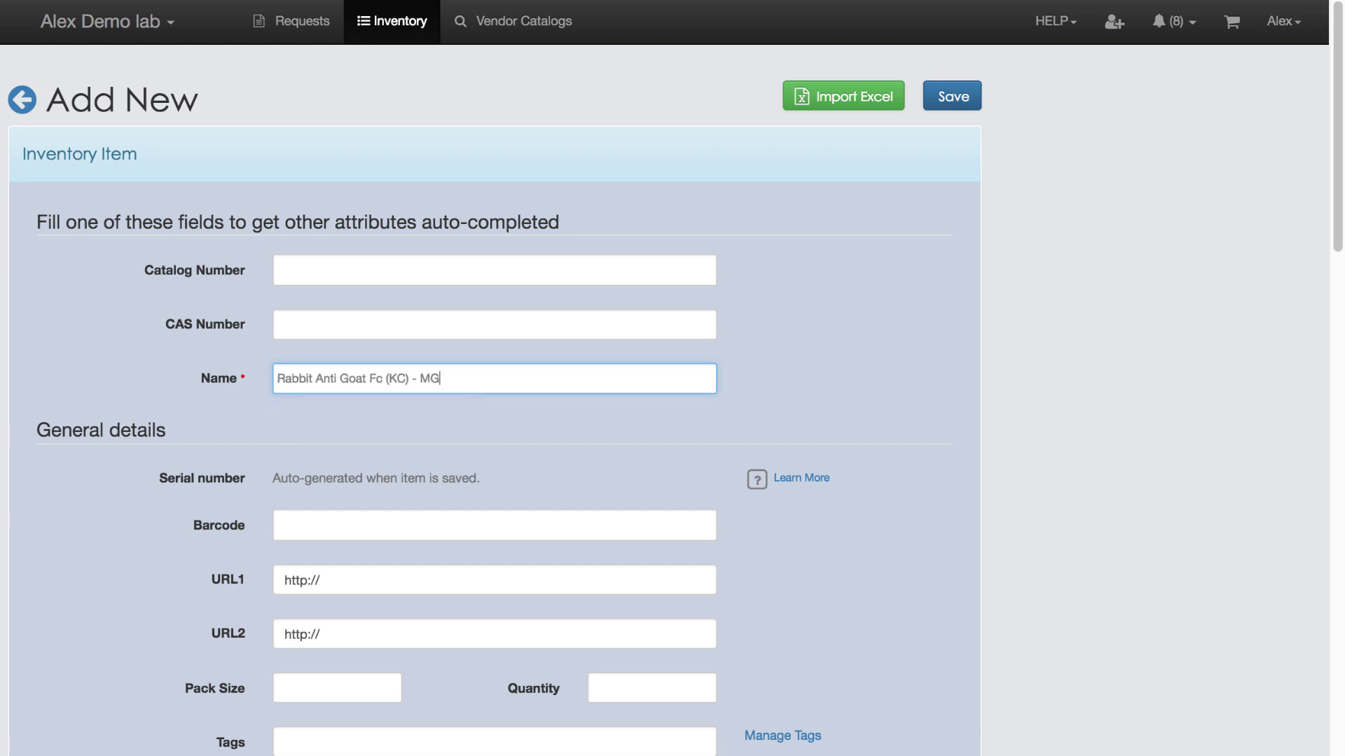
Set the new item's type to Antibody and save it to the inventory.
{"action": "scroll", "coordinate": [498, 440], "scroll_direction": "down", "scroll_amount": 15}
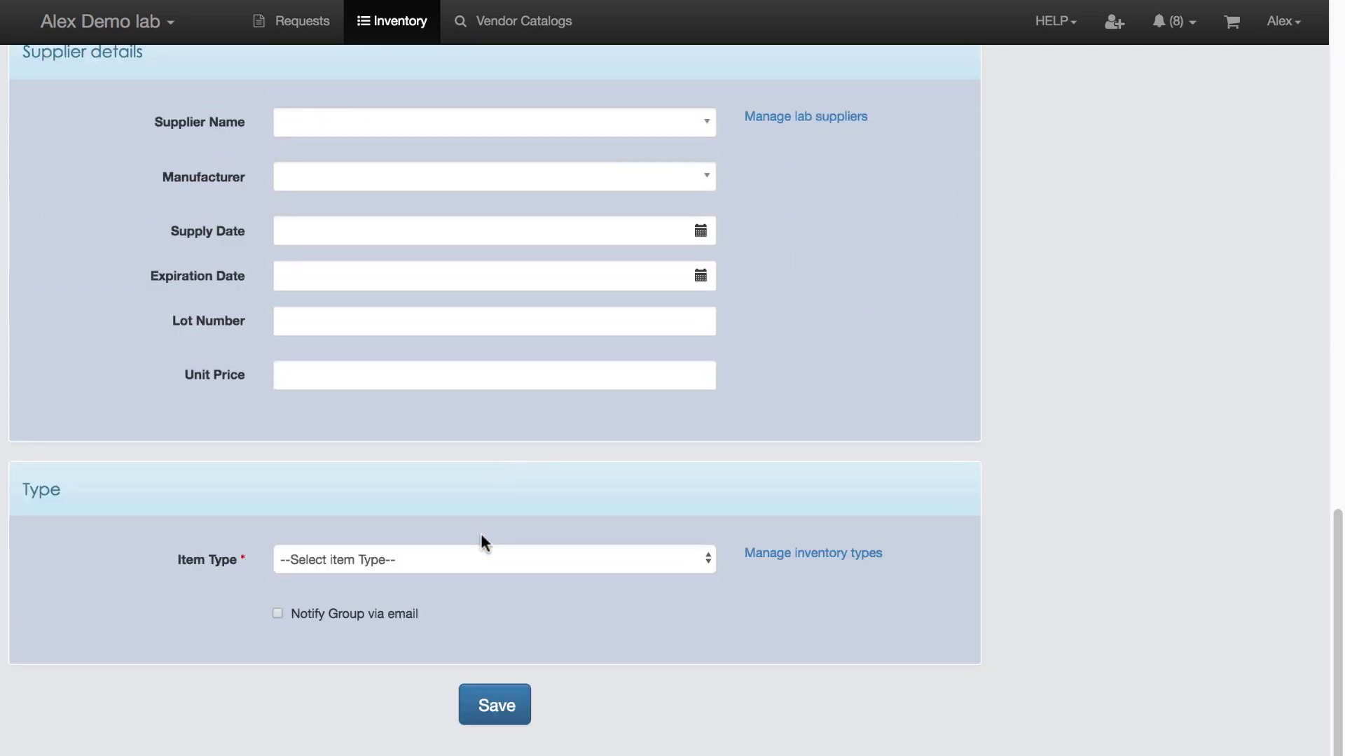
{"action": "left_click", "coordinate": [484, 557]}
{"action": "key", "text": "Down"}
{"action": "key", "text": "Down"}
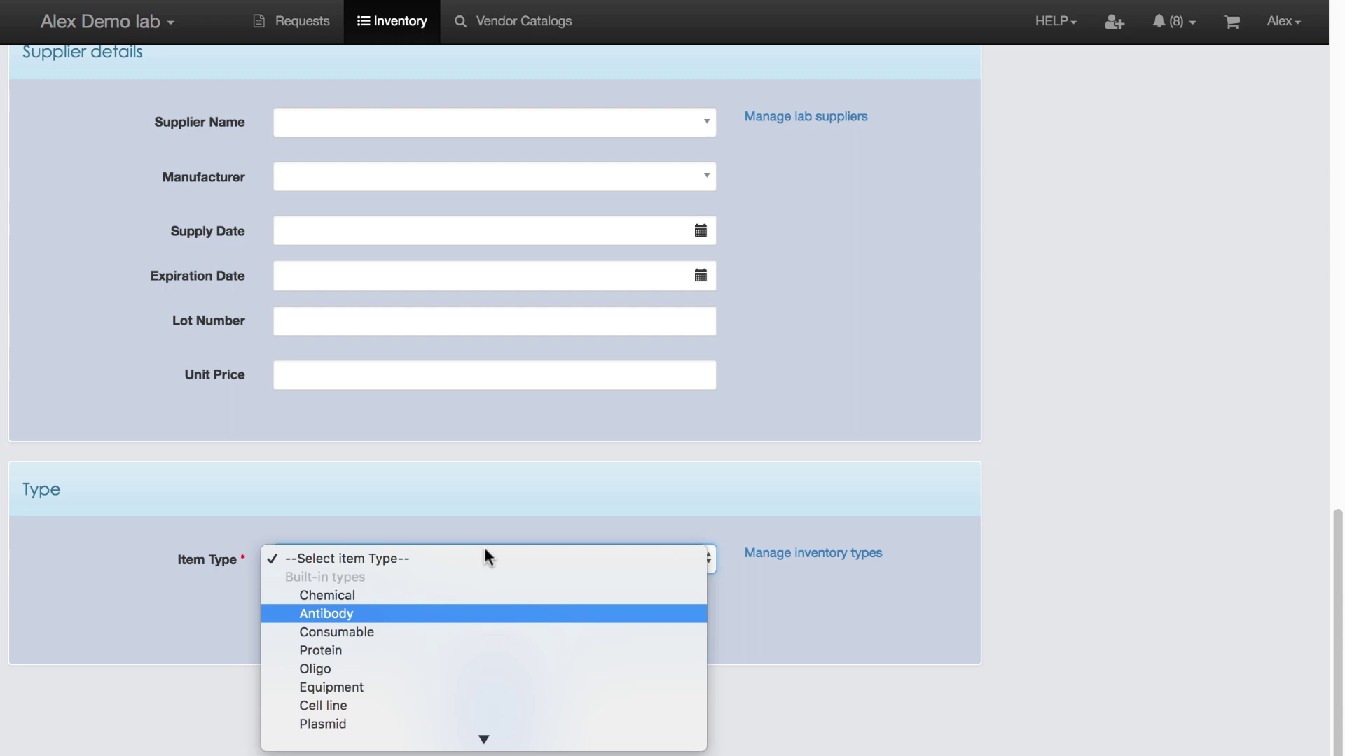
{"action": "key", "text": "Return"}
{"action": "scroll", "coordinate": [490, 561], "scroll_direction": "down", "scroll_amount": 8}
{"action": "left_click", "coordinate": [519, 714]}
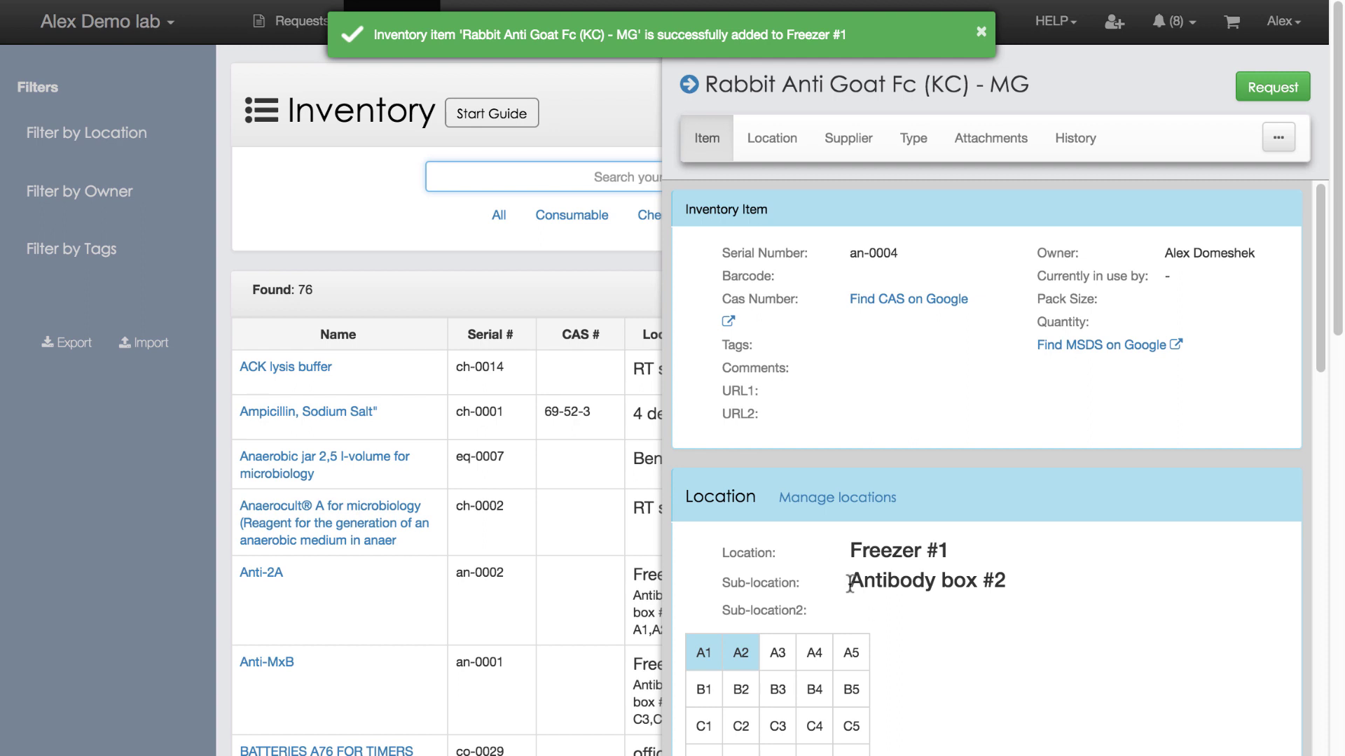
Check the location and sub-location in the saved item's details.
{"action": "left_click_drag", "start_coordinate": [845, 581], "coordinate": [1006, 584]}
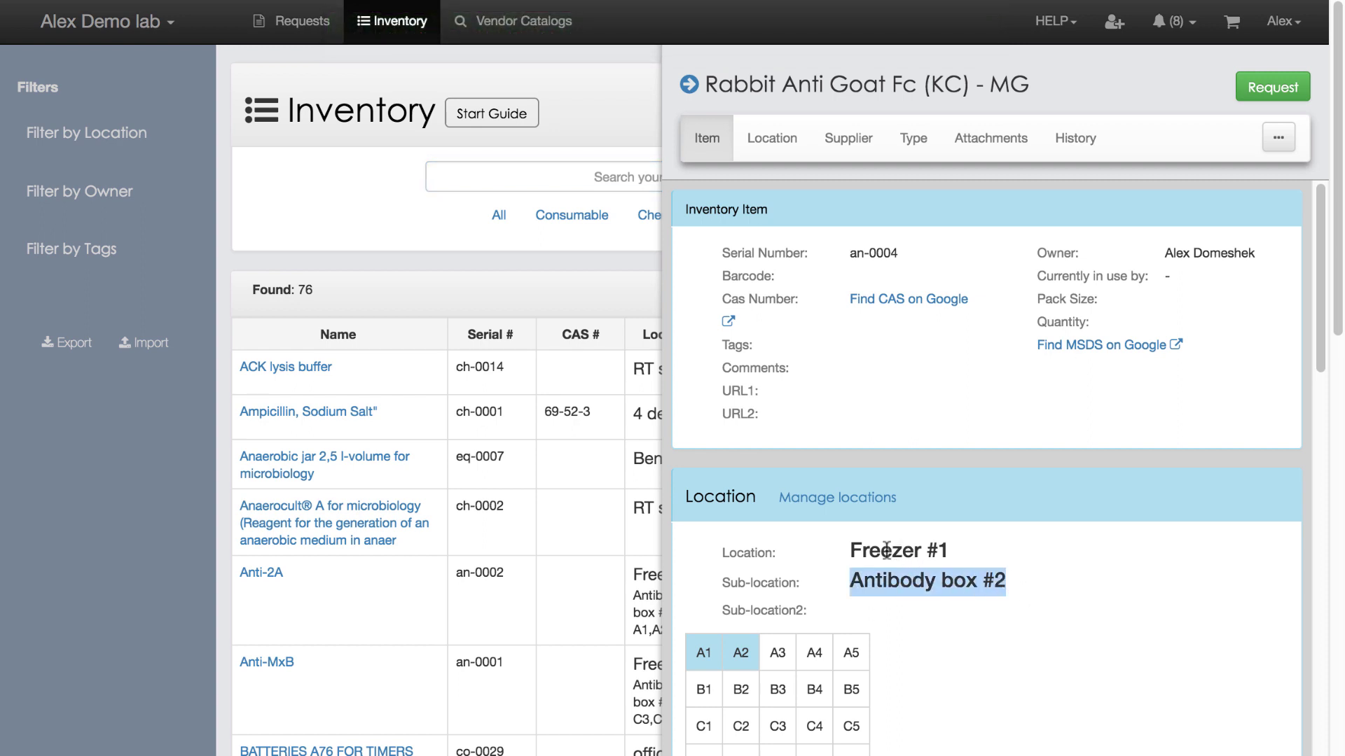
{"action": "left_click_drag", "start_coordinate": [846, 551], "coordinate": [956, 549]}
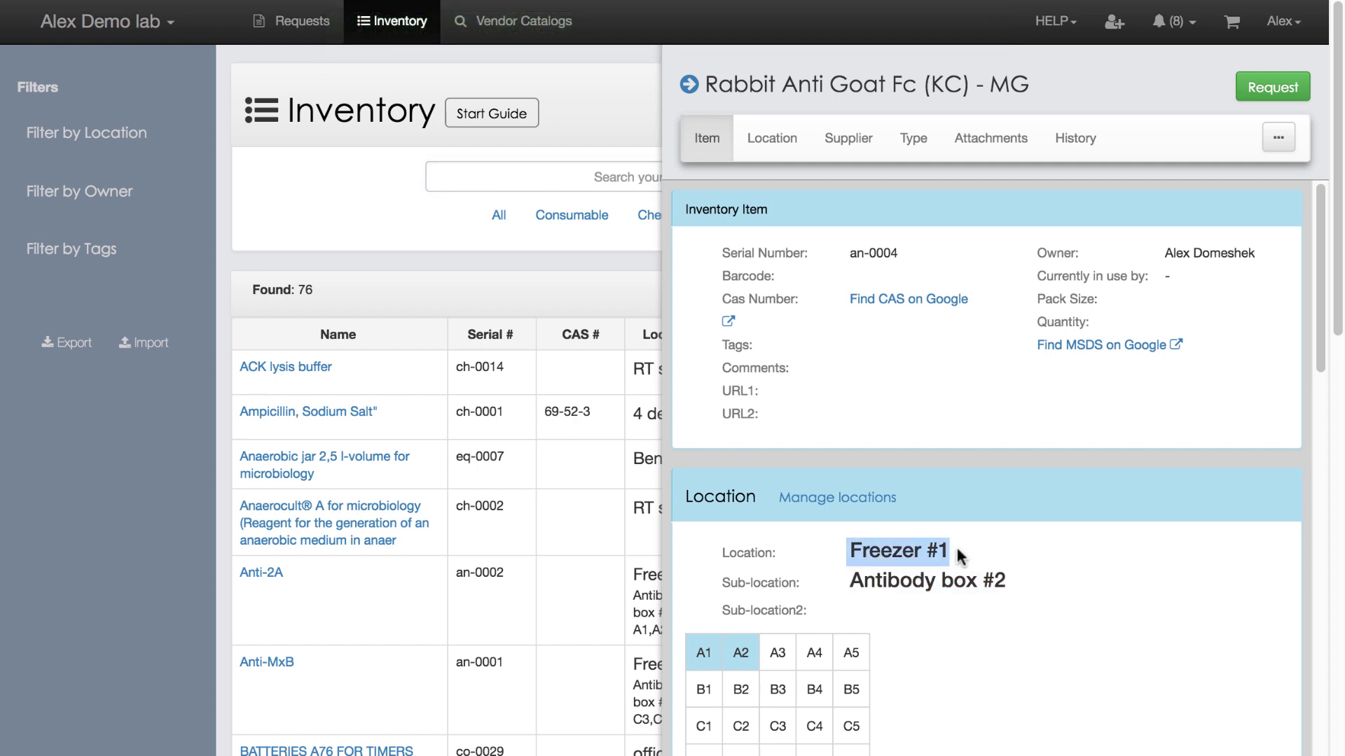
{"action": "left_click", "coordinate": [962, 506]}
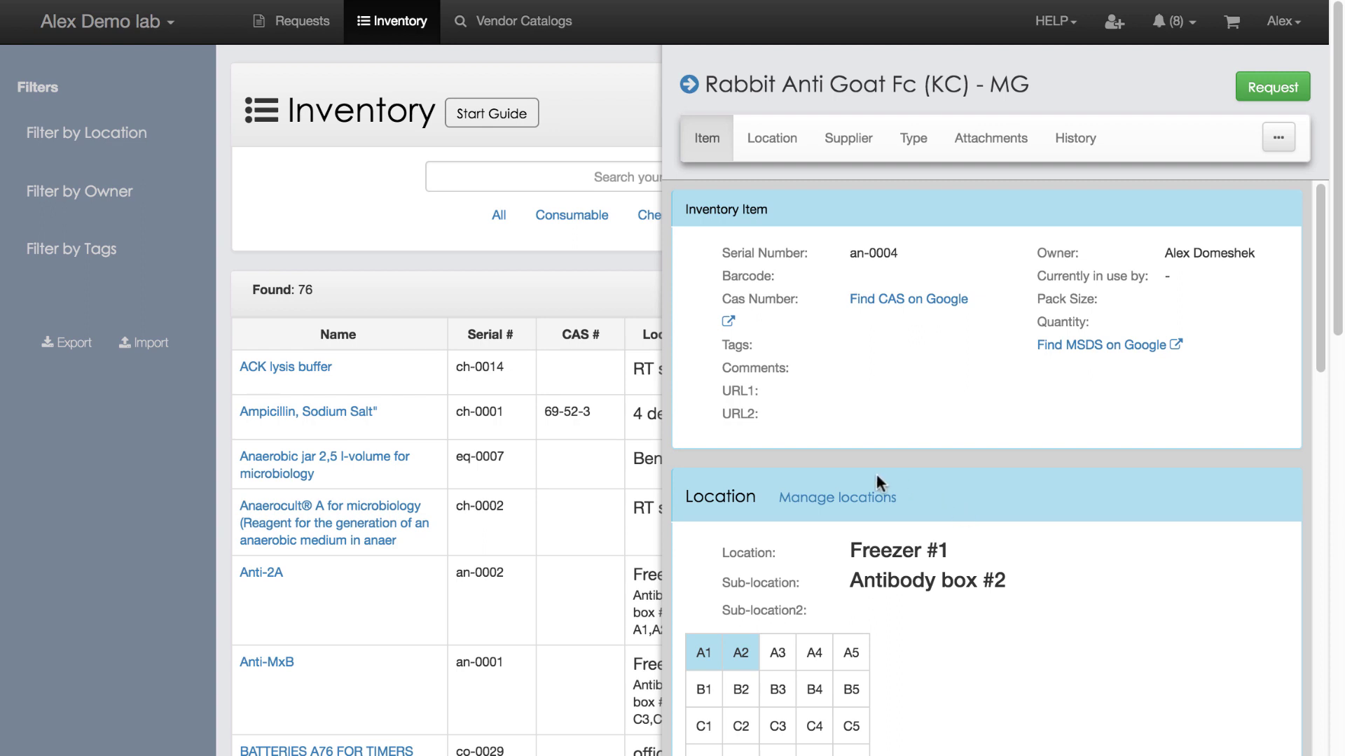
Go to the lab's location management and show the sub-locations of Freezer #1.
{"action": "left_click", "coordinate": [102, 23]}
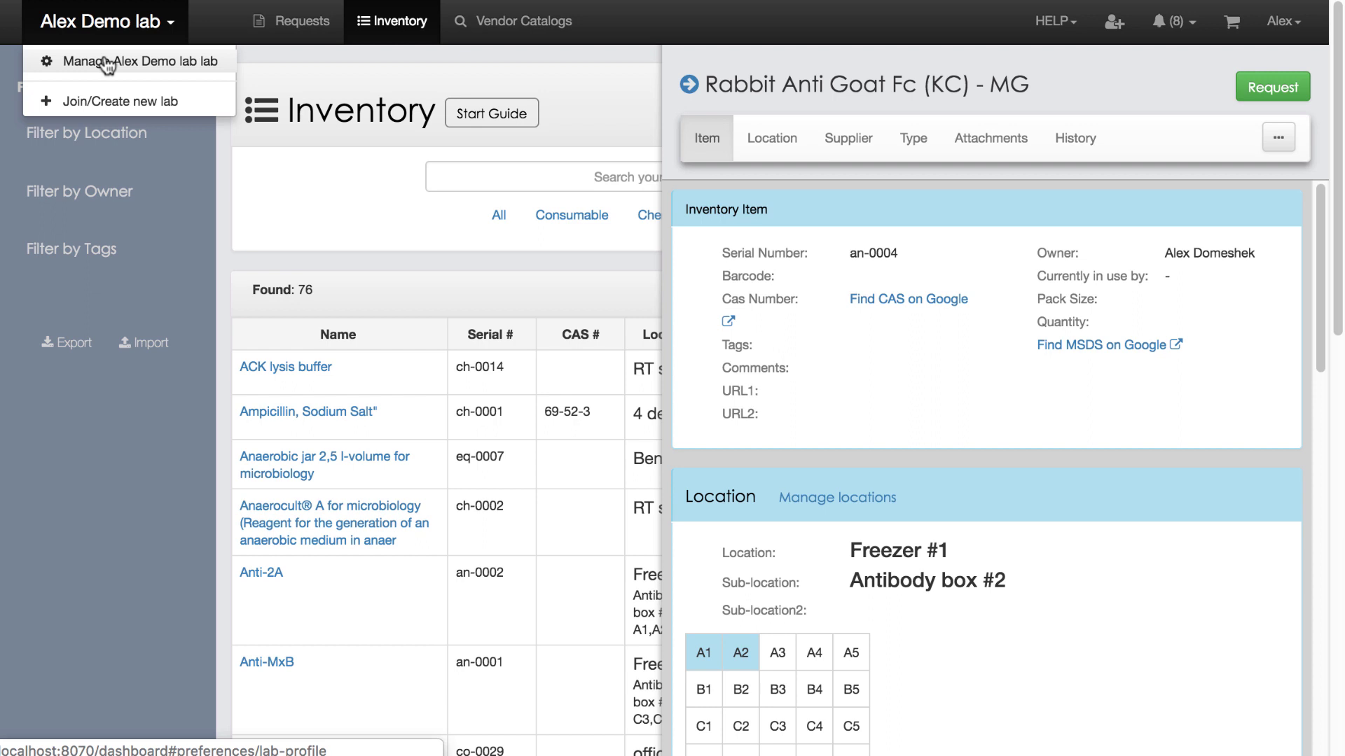
{"action": "left_click", "coordinate": [105, 62]}
{"action": "left_click", "coordinate": [84, 409]}
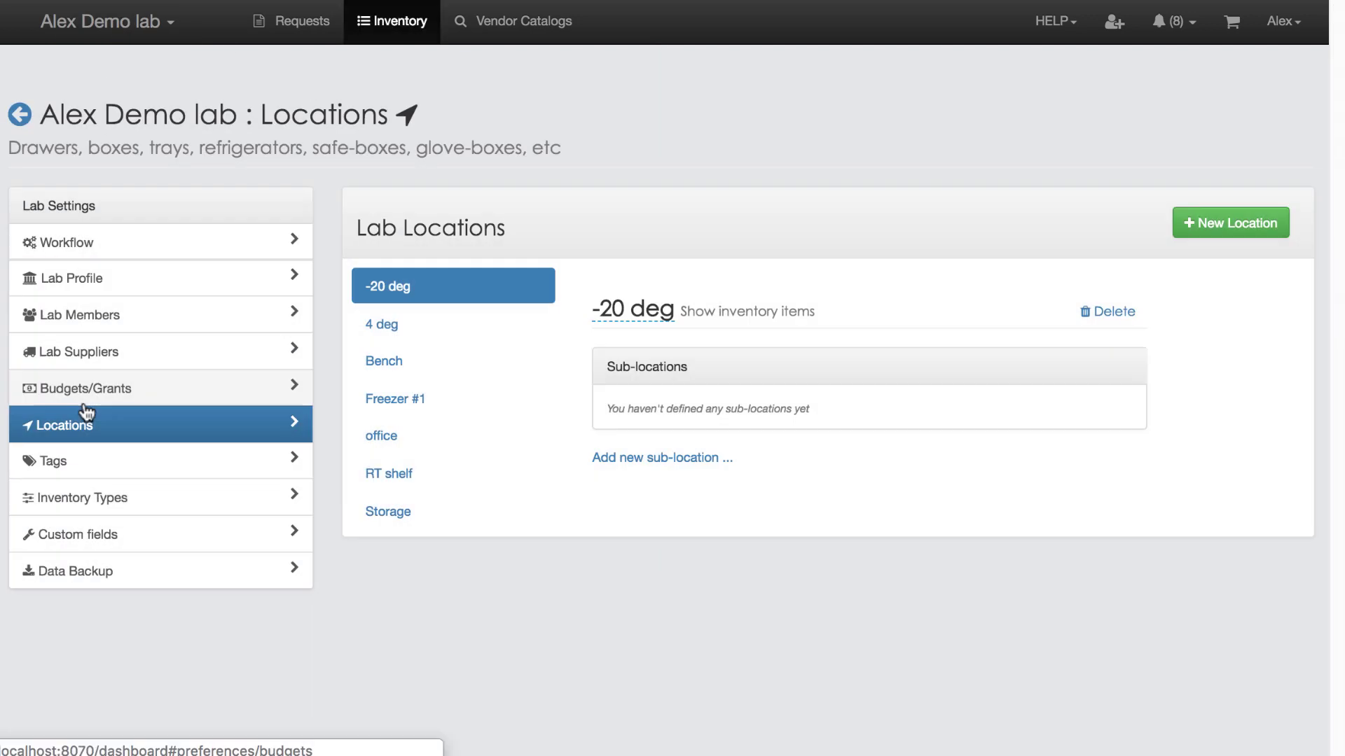
{"action": "left_click", "coordinate": [390, 400]}
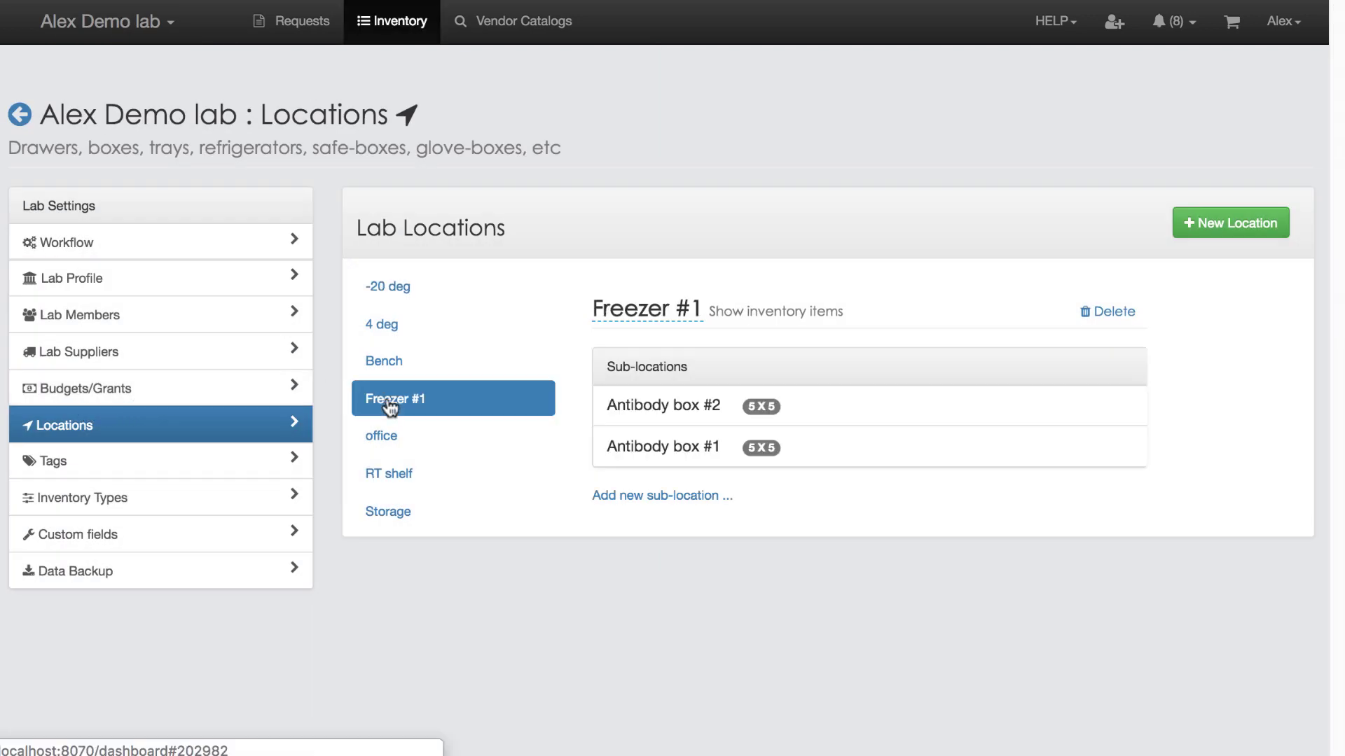
Change the parent location of Antibody box #2 to -20 deg and save the sub-location.
{"action": "left_click", "coordinate": [1040, 409]}
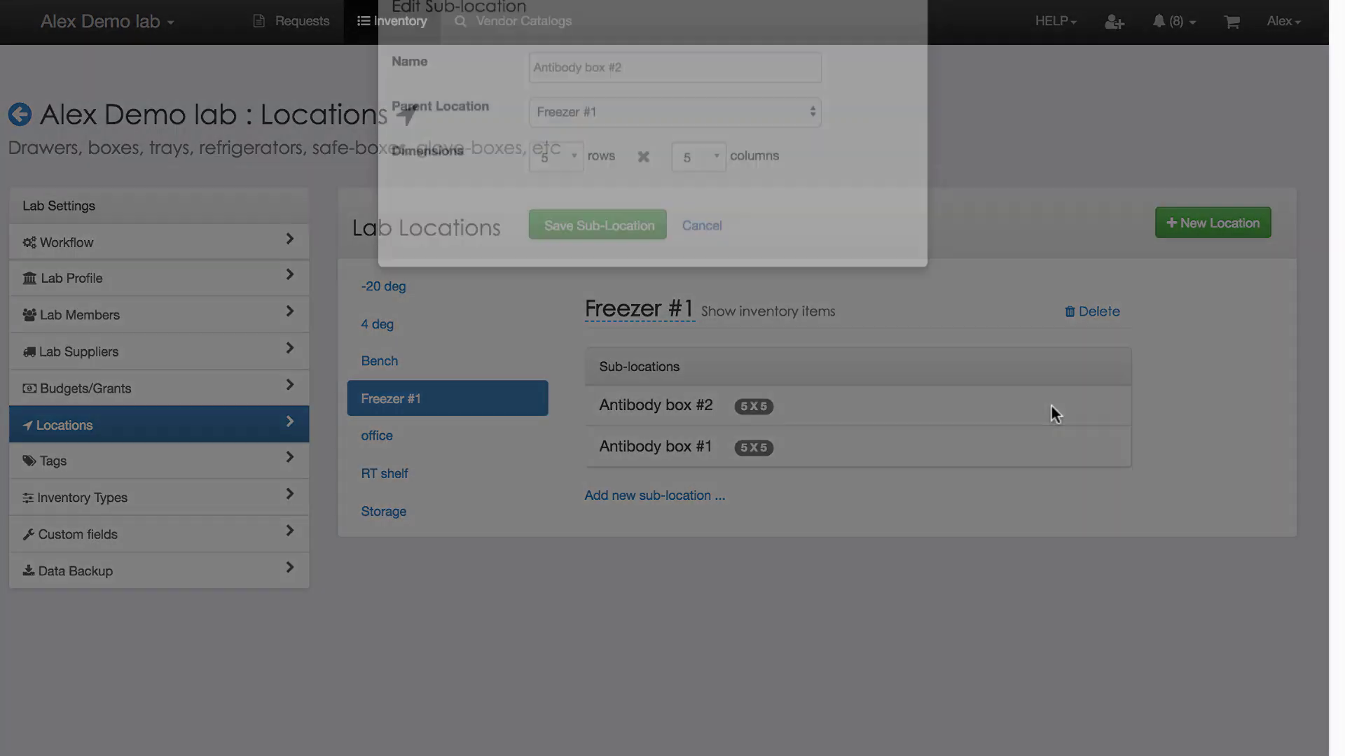
{"action": "left_click", "coordinate": [655, 167]}
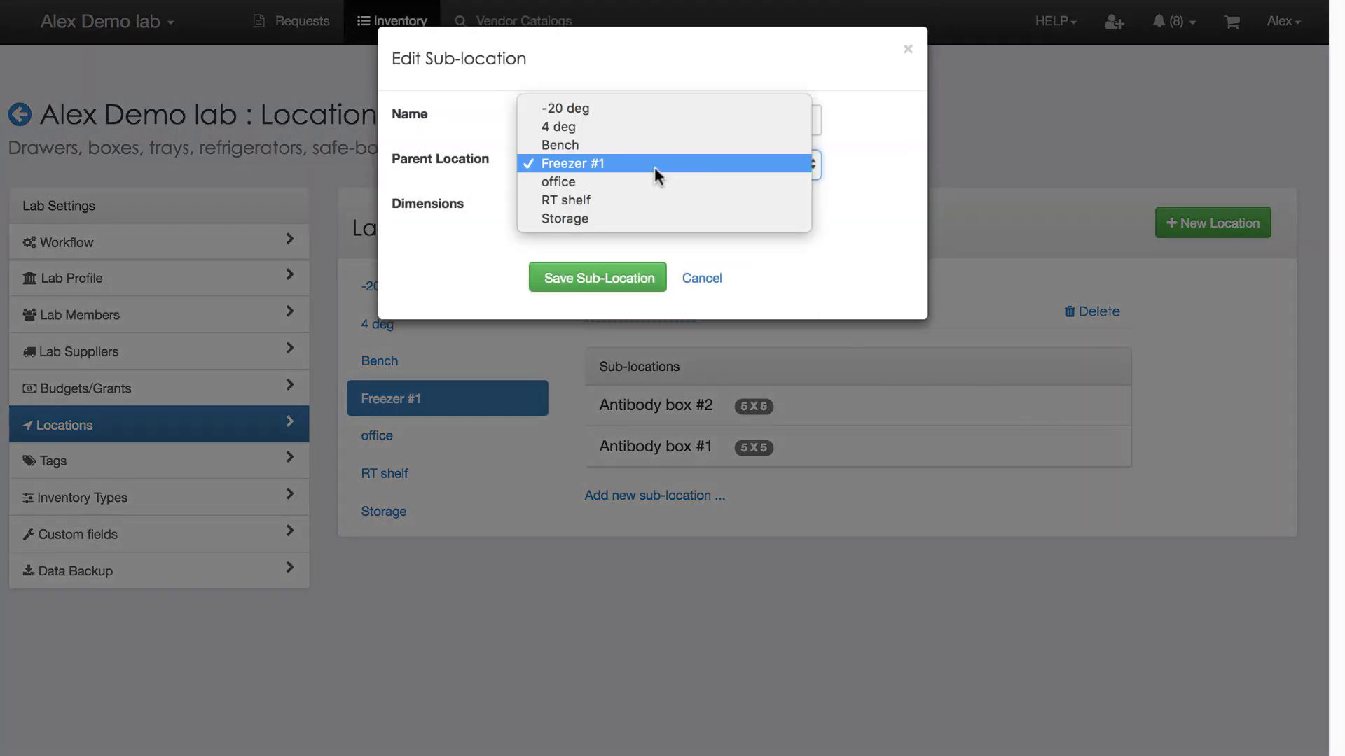
{"action": "left_click", "coordinate": [647, 109]}
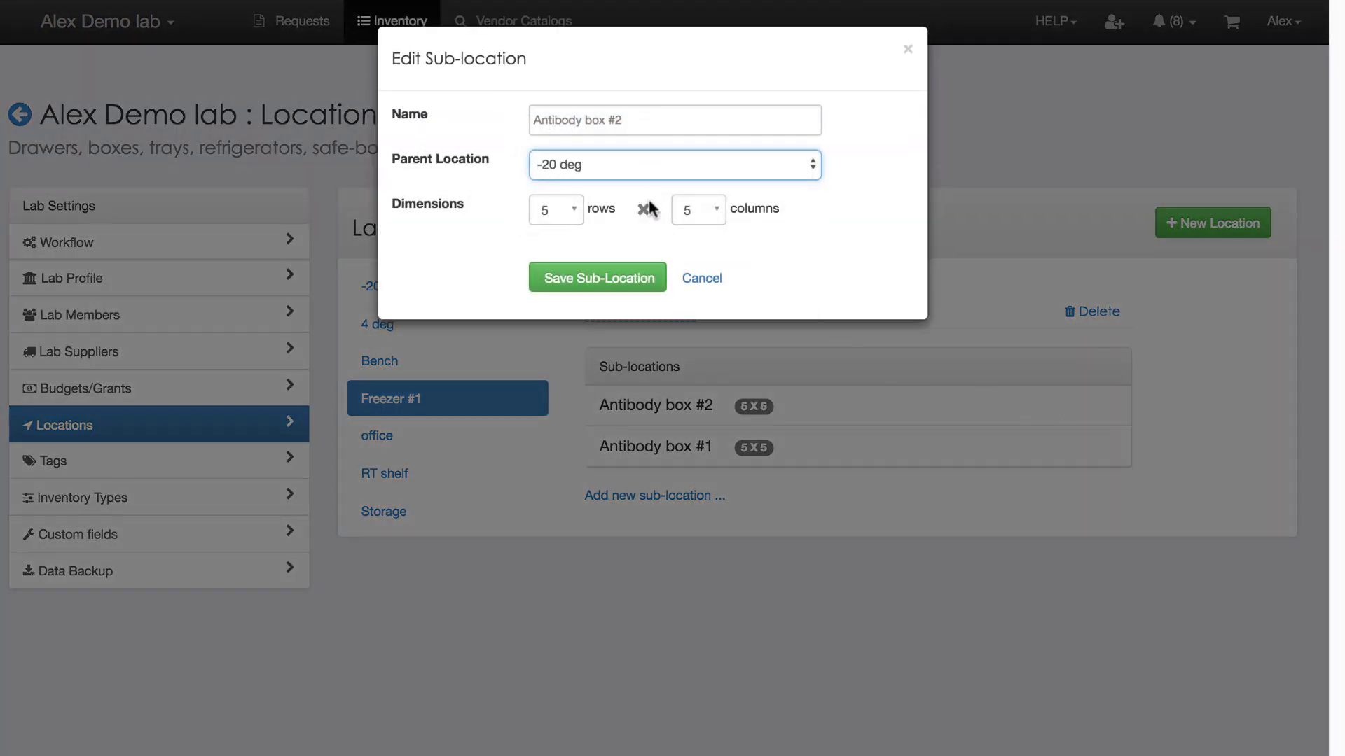
{"action": "left_click", "coordinate": [646, 290]}
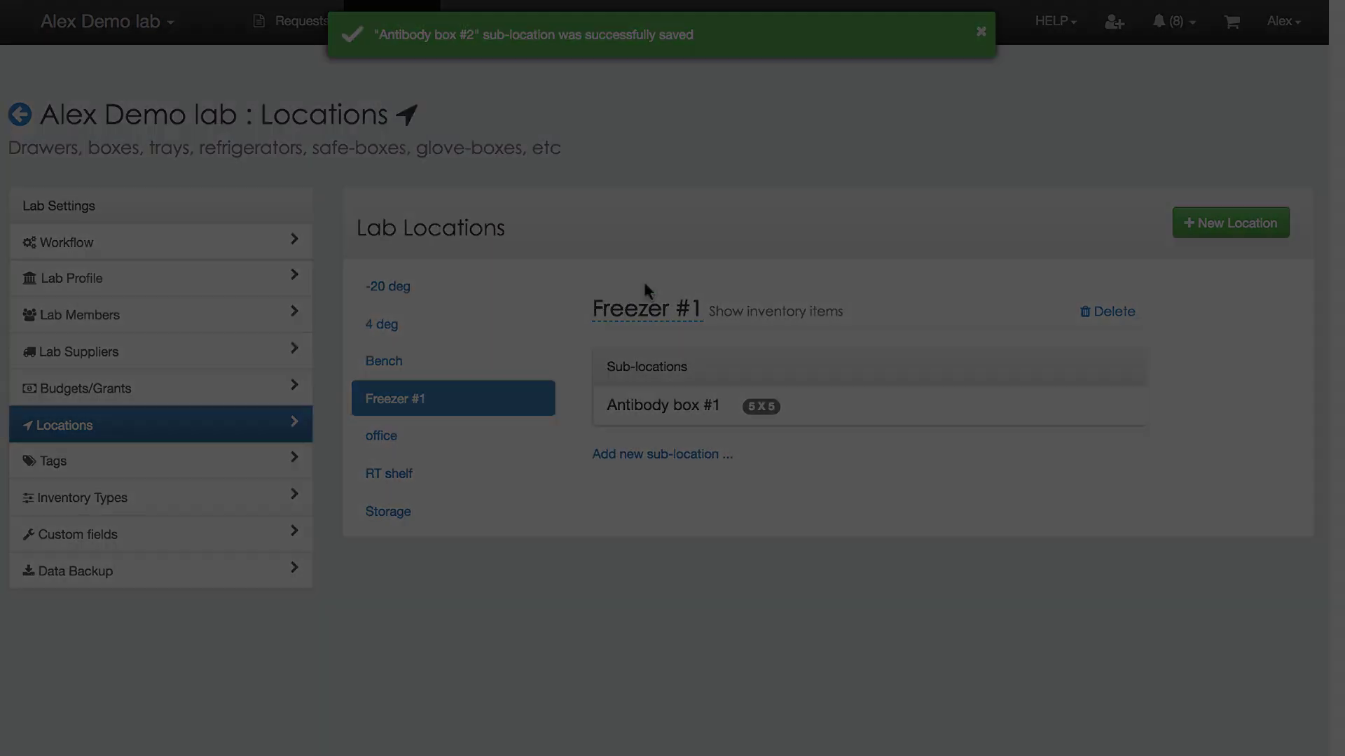